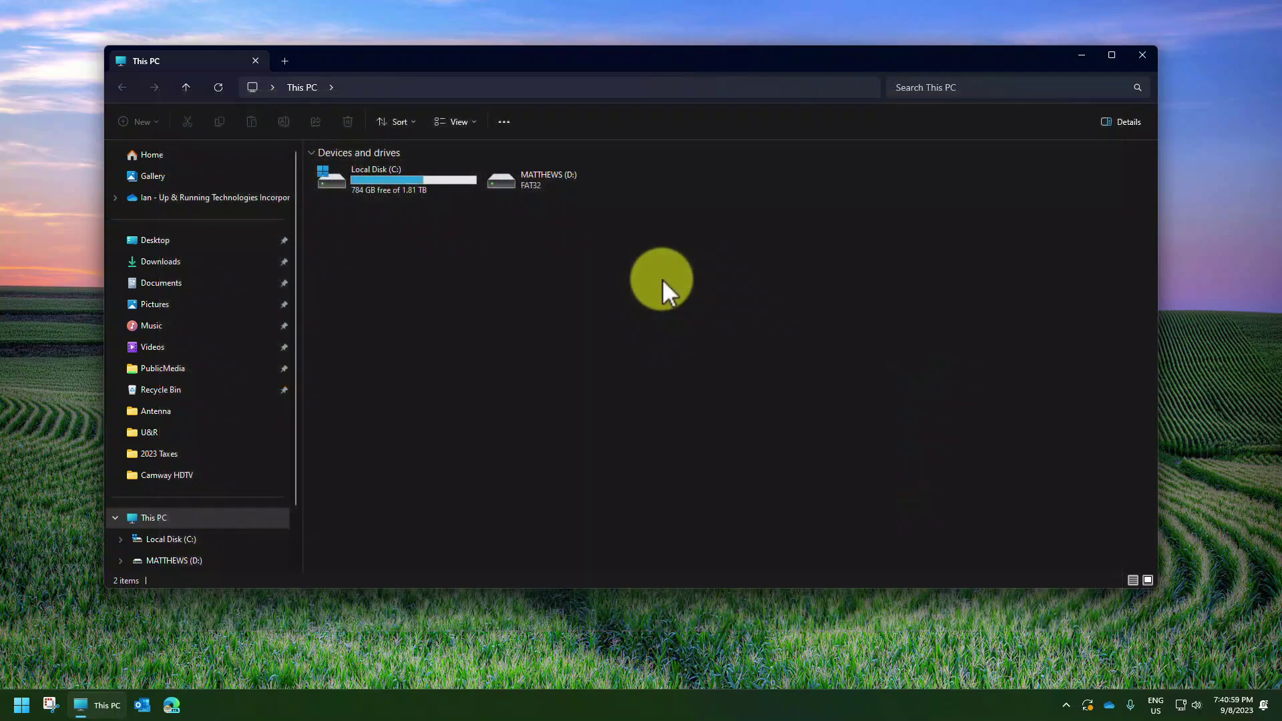
Go to the Recycle Bin via the address bar and scroll through its deleted files.
click(448, 87)
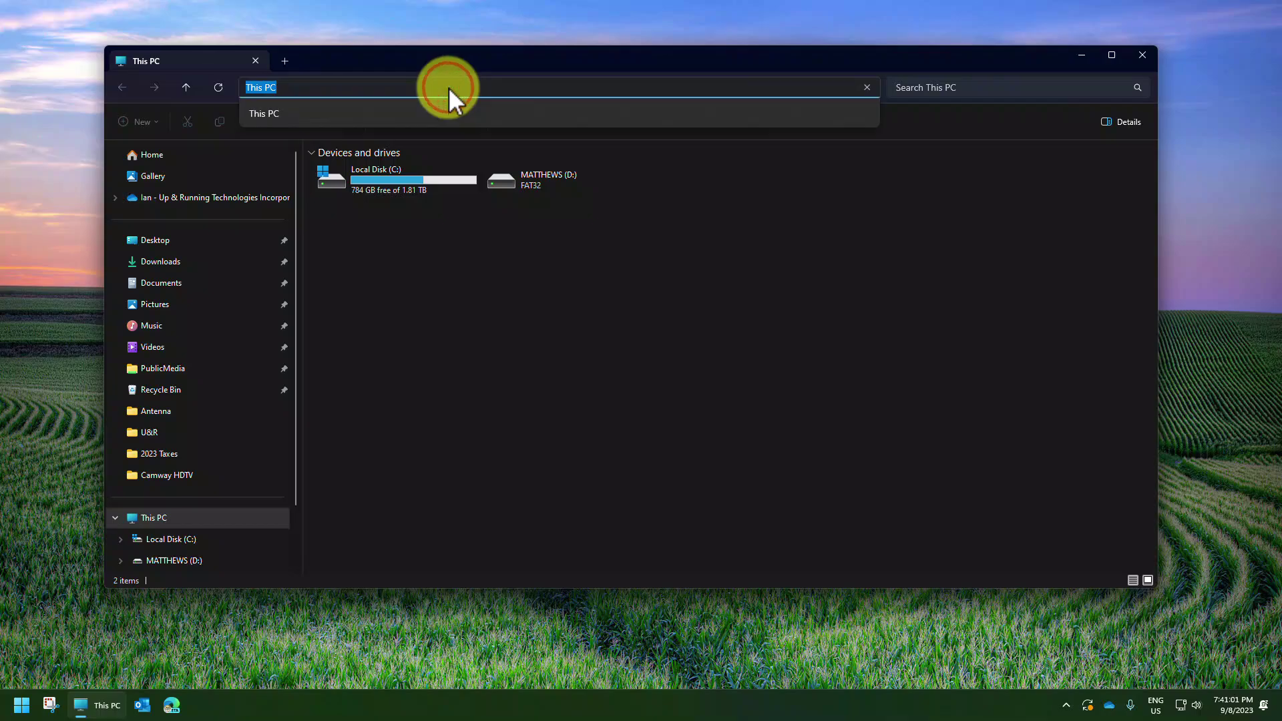
text(recycle bin)
key(Return)
scroll(716, 383, down, 15)
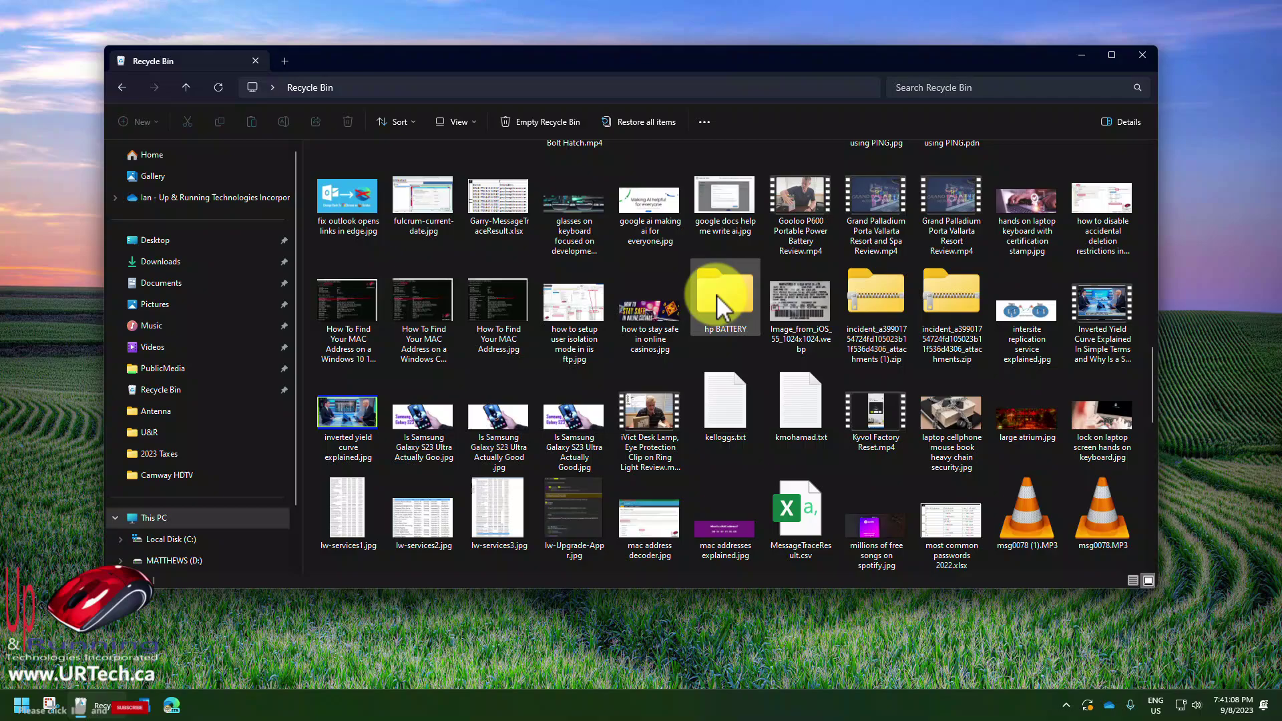
click(430, 86)
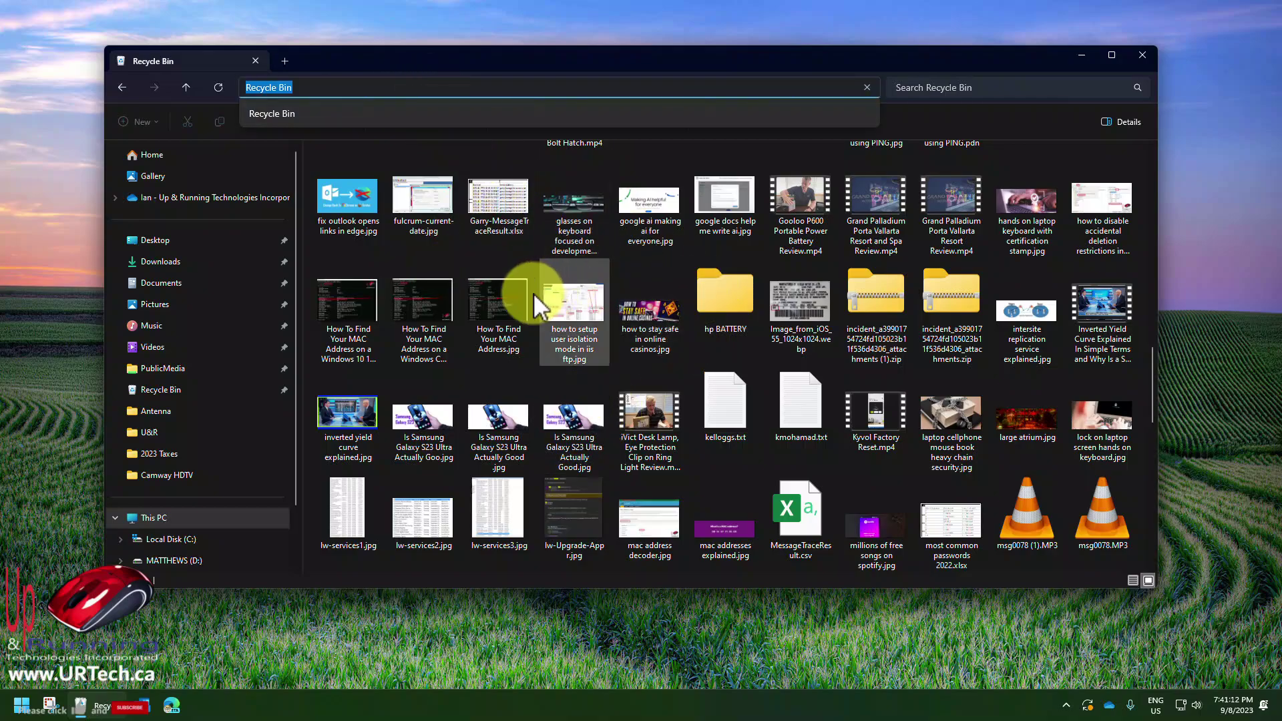
scroll(570, 293, up, 5)
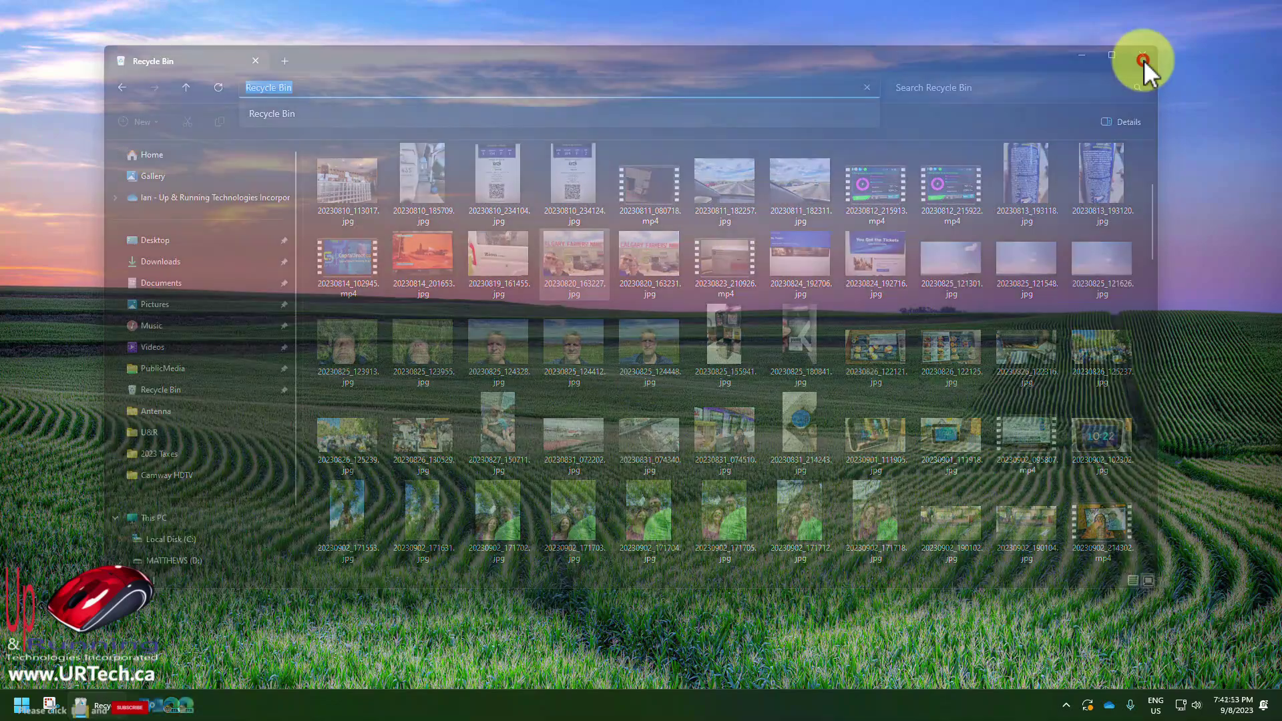
Close the File Explorer window showing the Recycle Bin.
click(1142, 57)
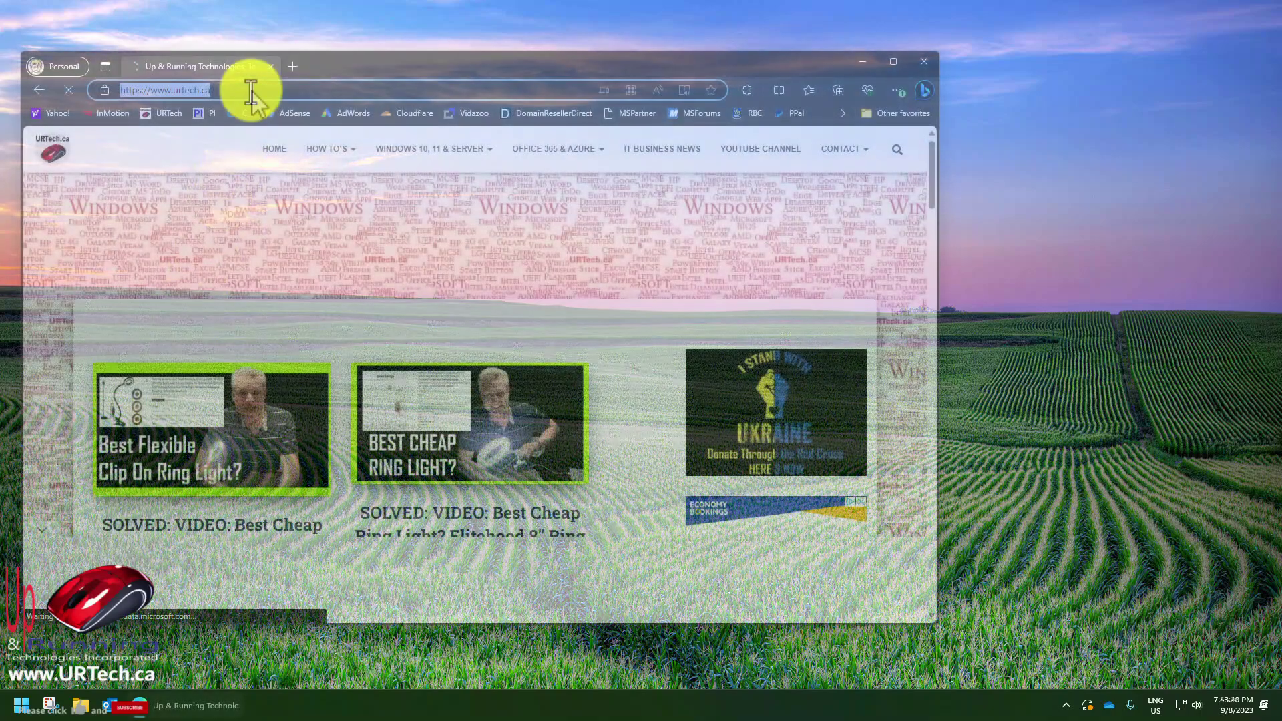
Search the web for 'winfr' and open Microsoft's 'Recover lost files on Windows 10' page.
click(251, 87)
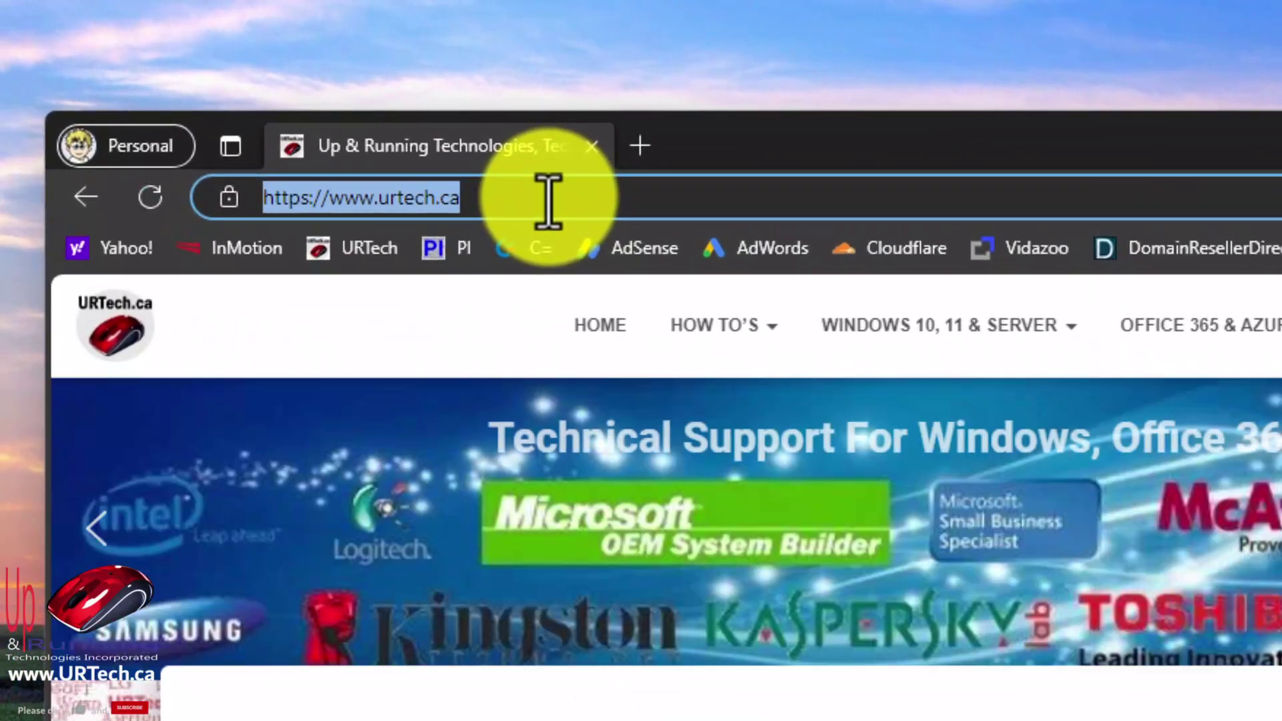
text(winfr)
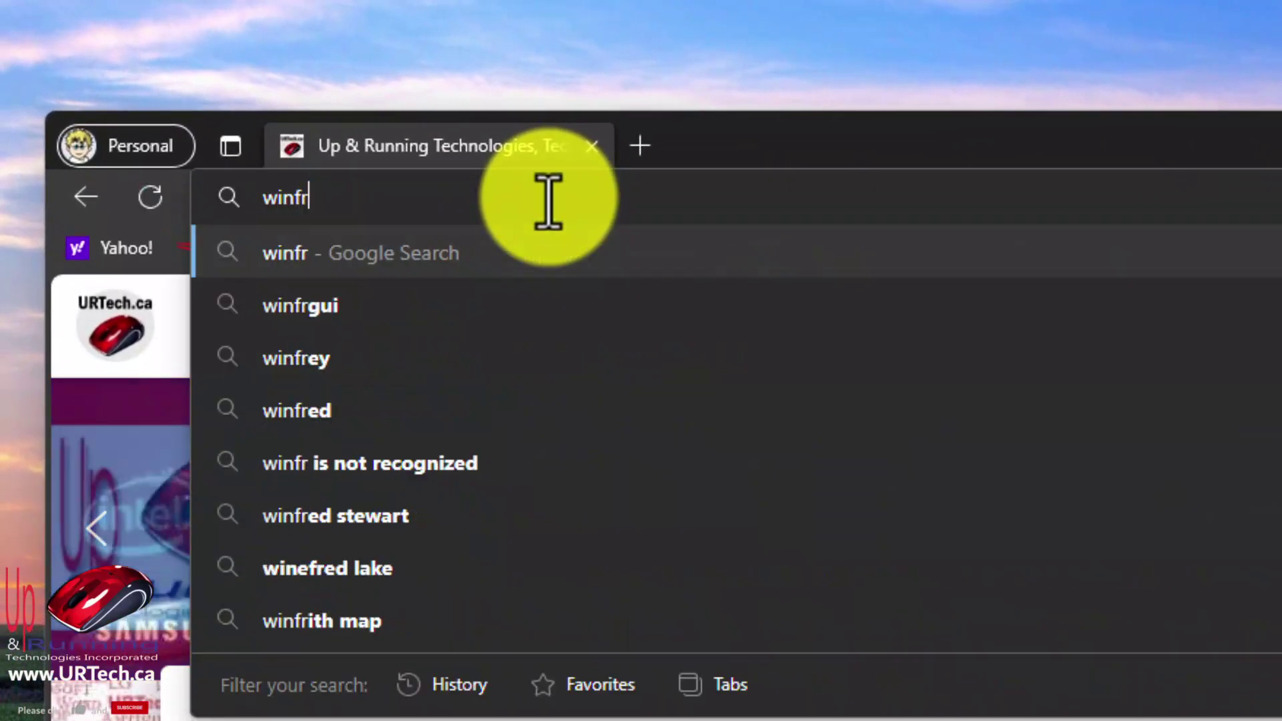
key(Return)
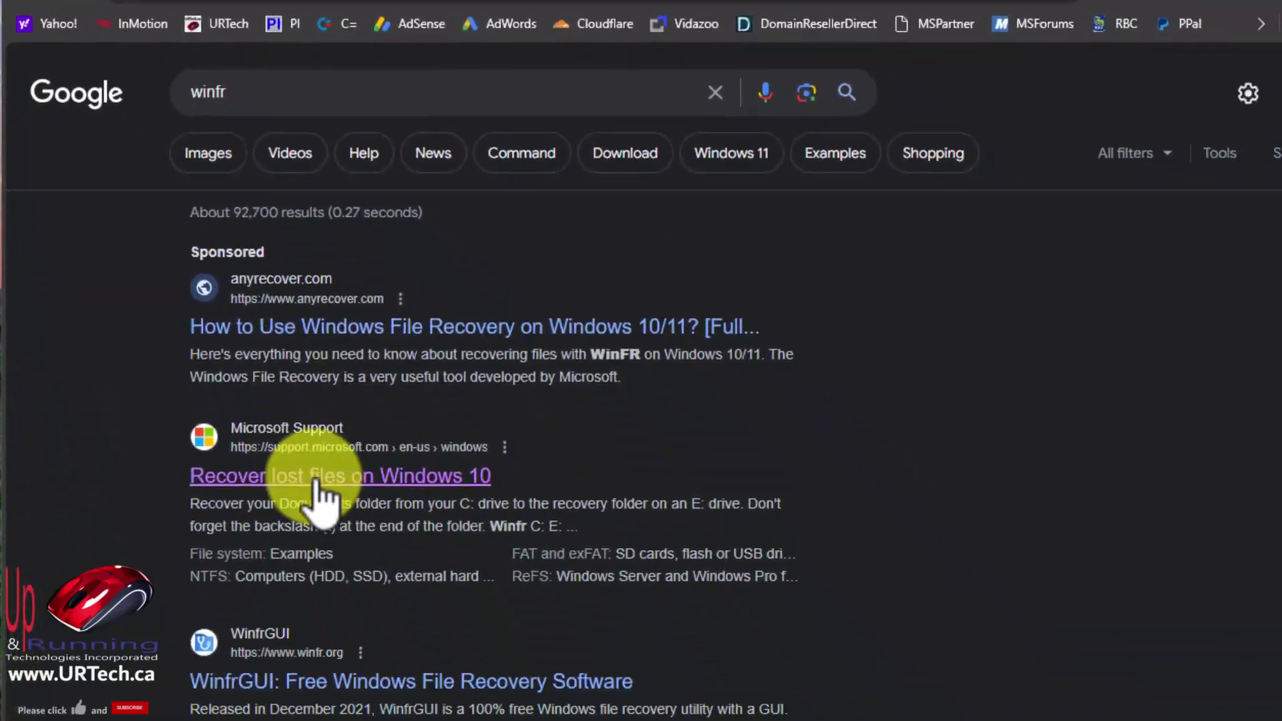
click(308, 479)
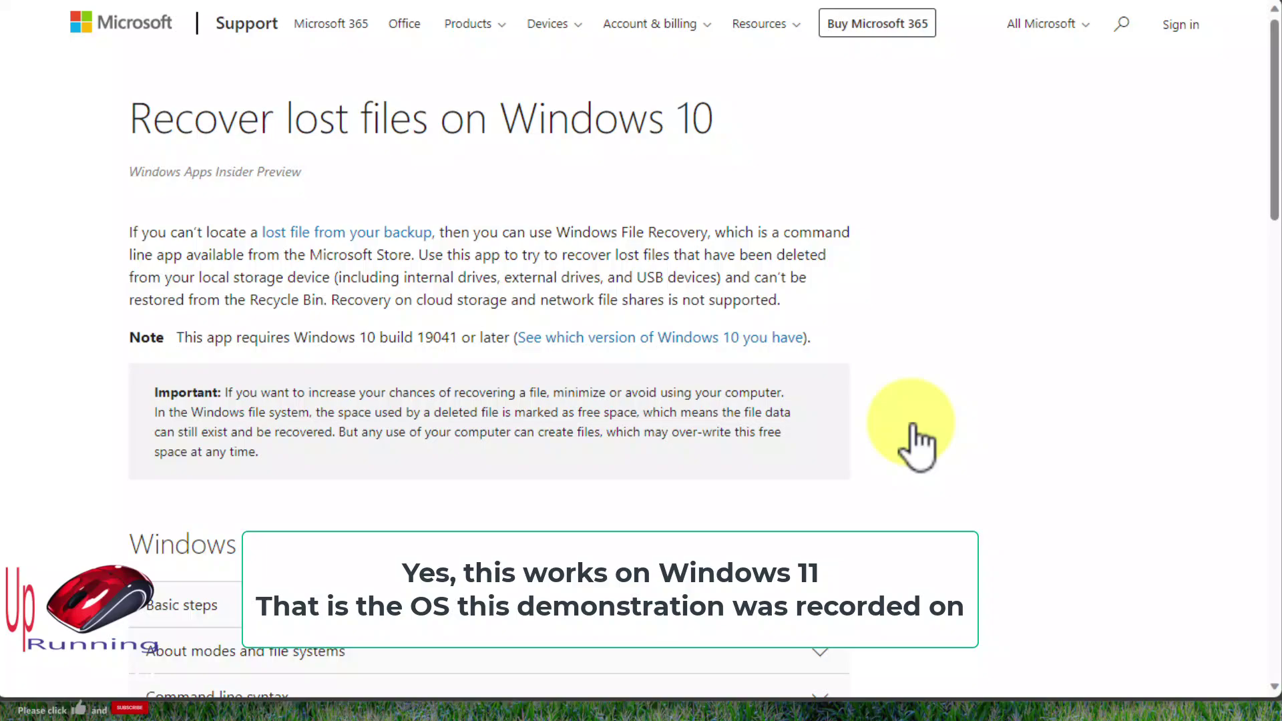
Expand the Basic steps section and scroll through the winfr instructions.
scroll(713, 433, down, 3)
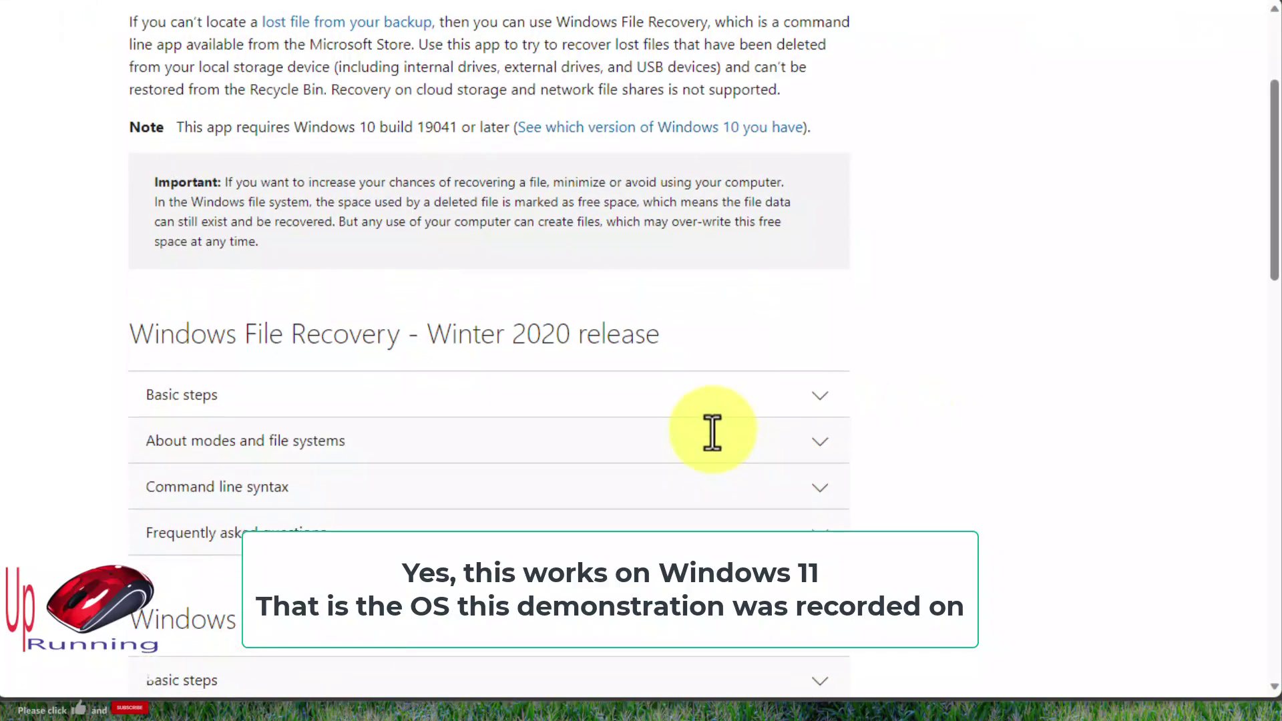
click(819, 398)
click(819, 398)
click(819, 398)
scroll(815, 414, down, 3)
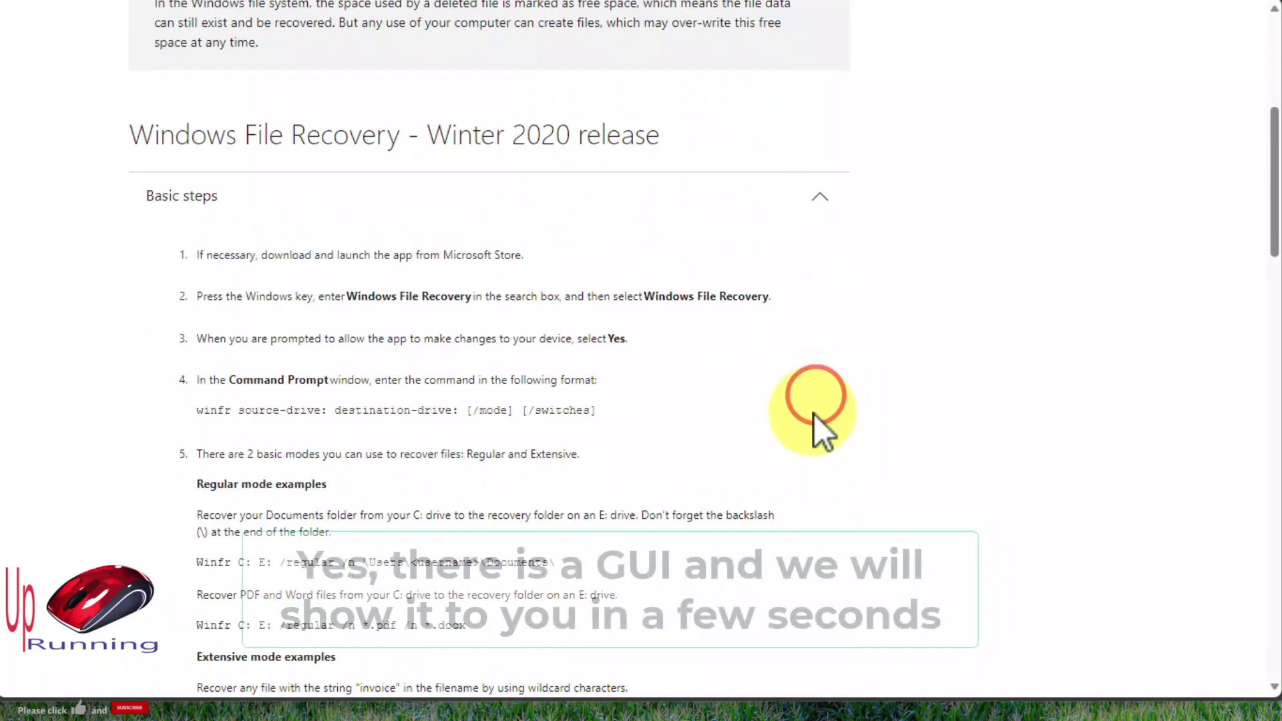
scroll(815, 414, down, 2)
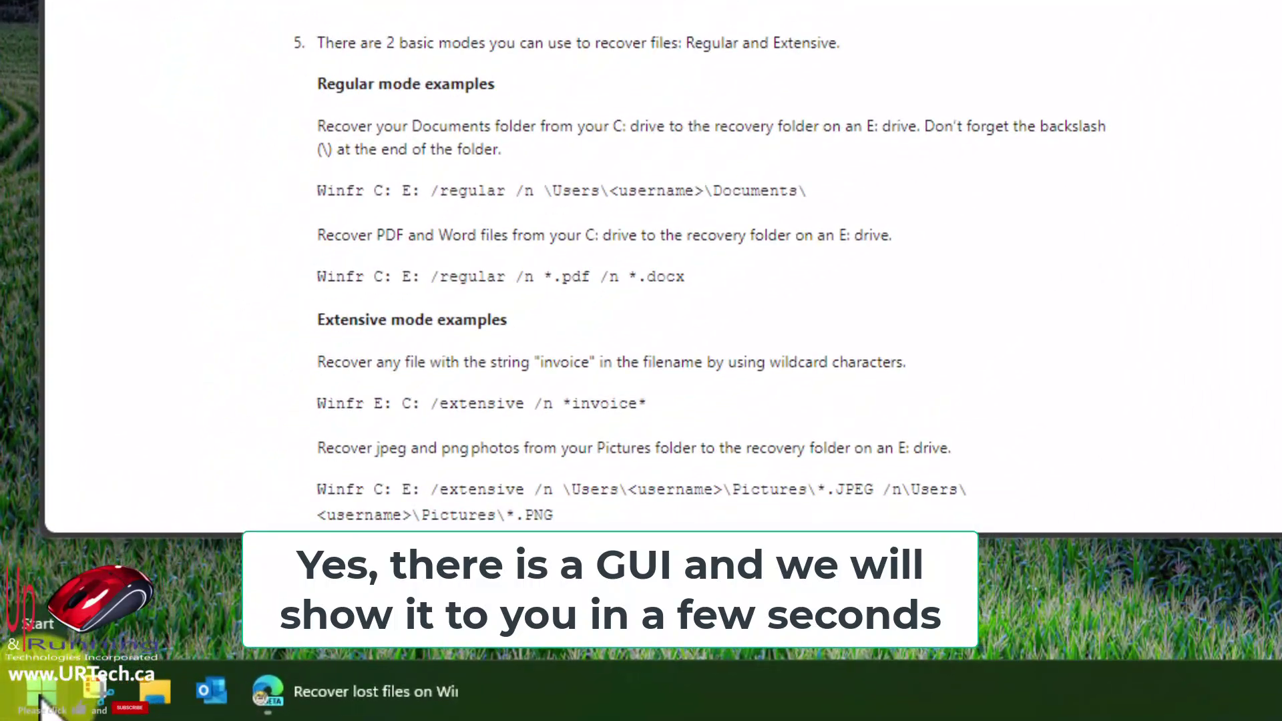
Open an administrator terminal, move it right, and run the winfr help command ('winftrr /?').
right_click(41, 698)
click(150, 322)
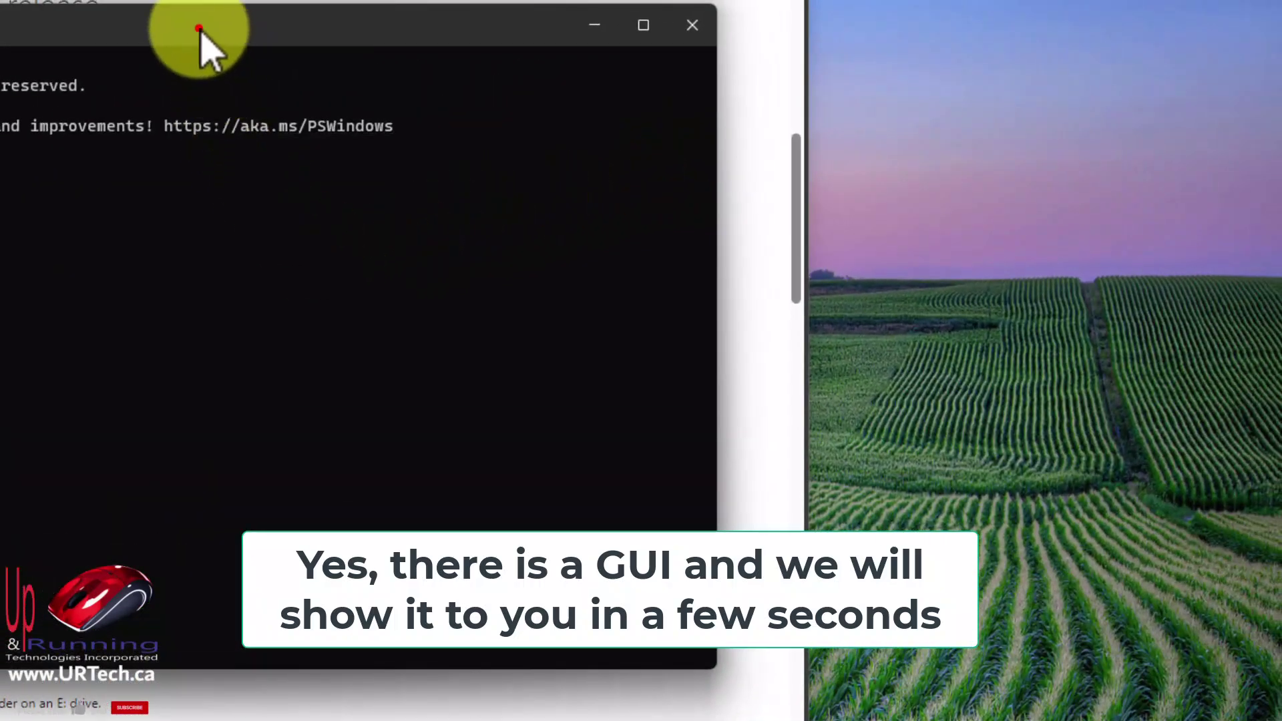
drag(197, 45, 729, 55)
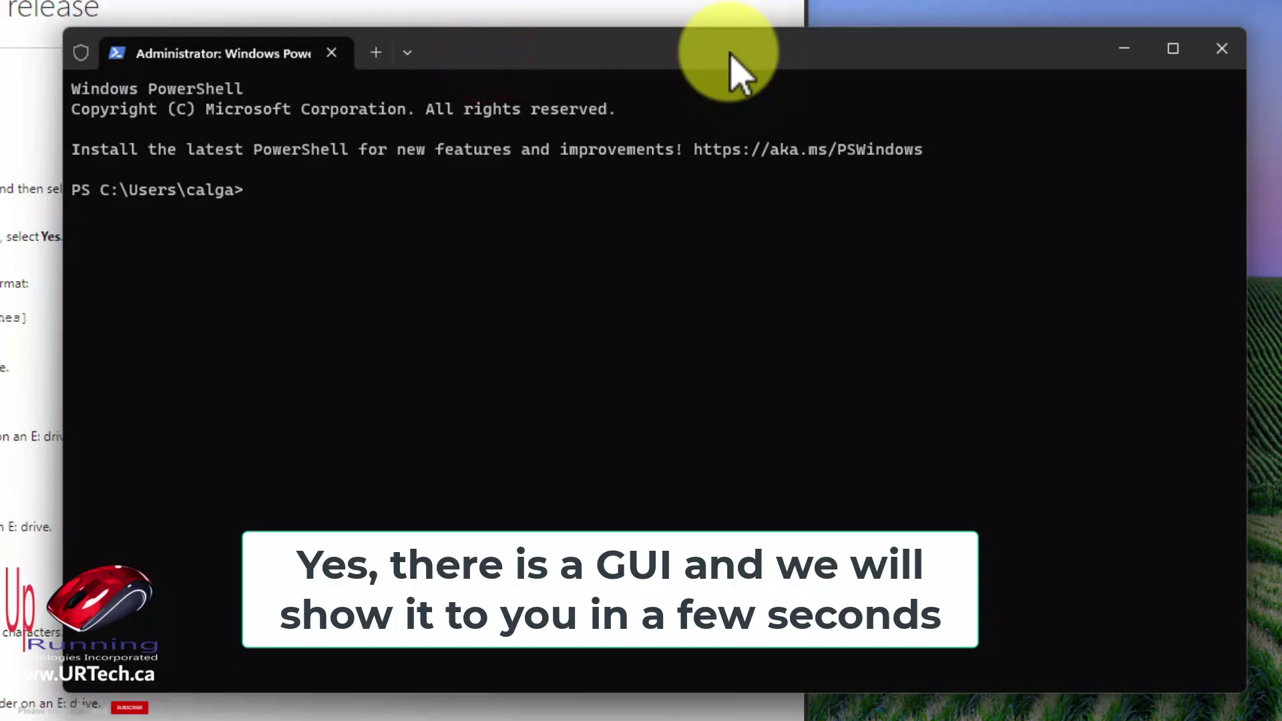
text(winftr)
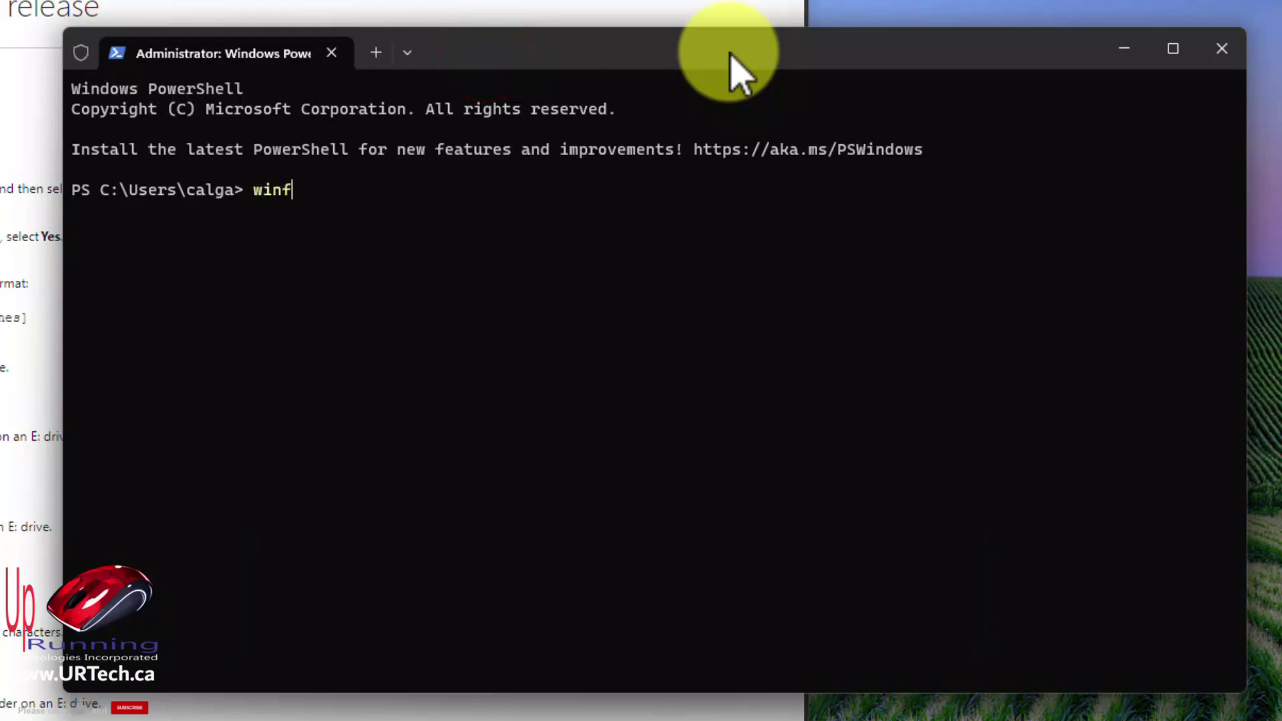
text(r /?)
key(Return)
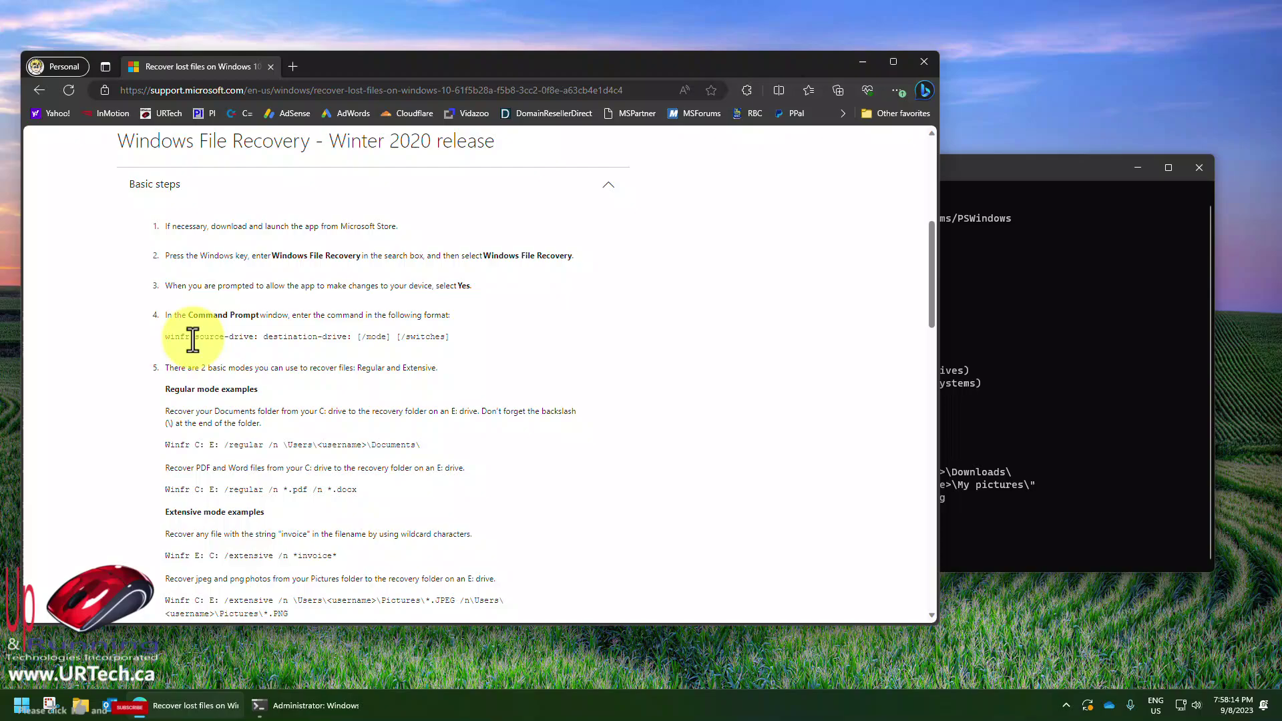
Highlight '[/mode]' in the winfr source-drive destination-drive syntax line.
drag(204, 336, 386, 339)
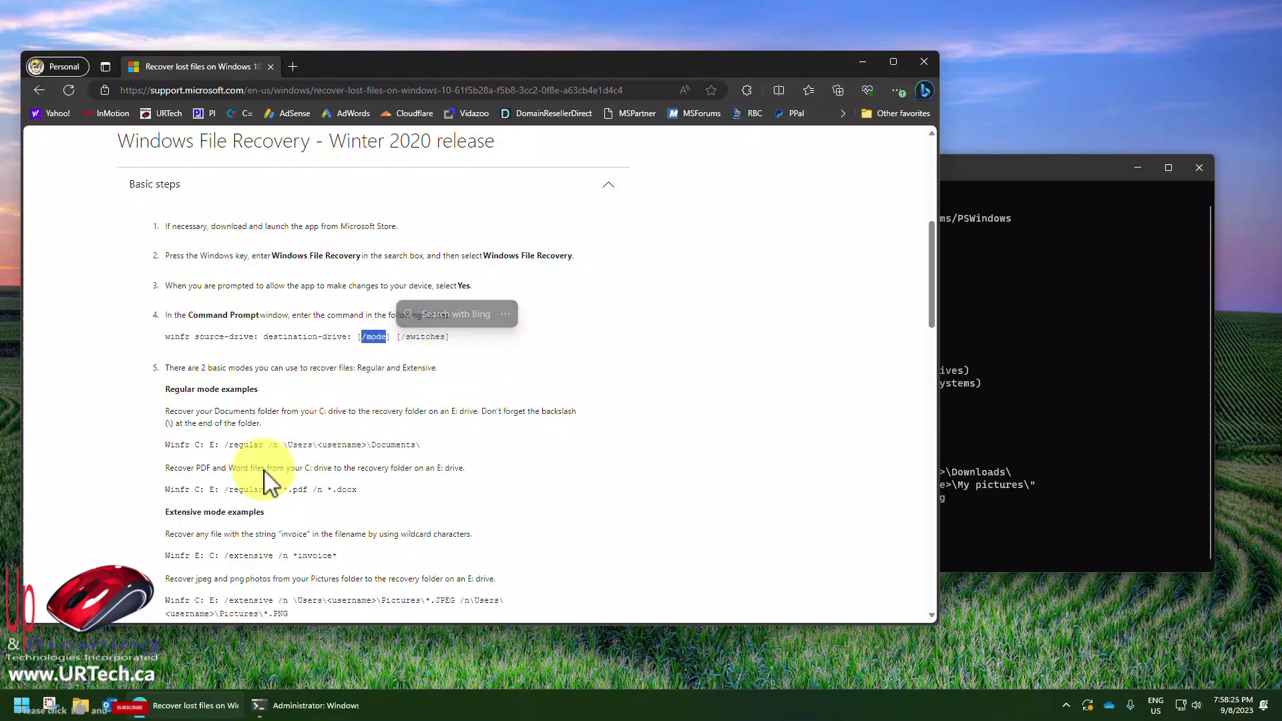
Open Microsoft Store, search 'winfrgui' and open the installed WinfrGUI app page.
click(20, 709)
text(store)
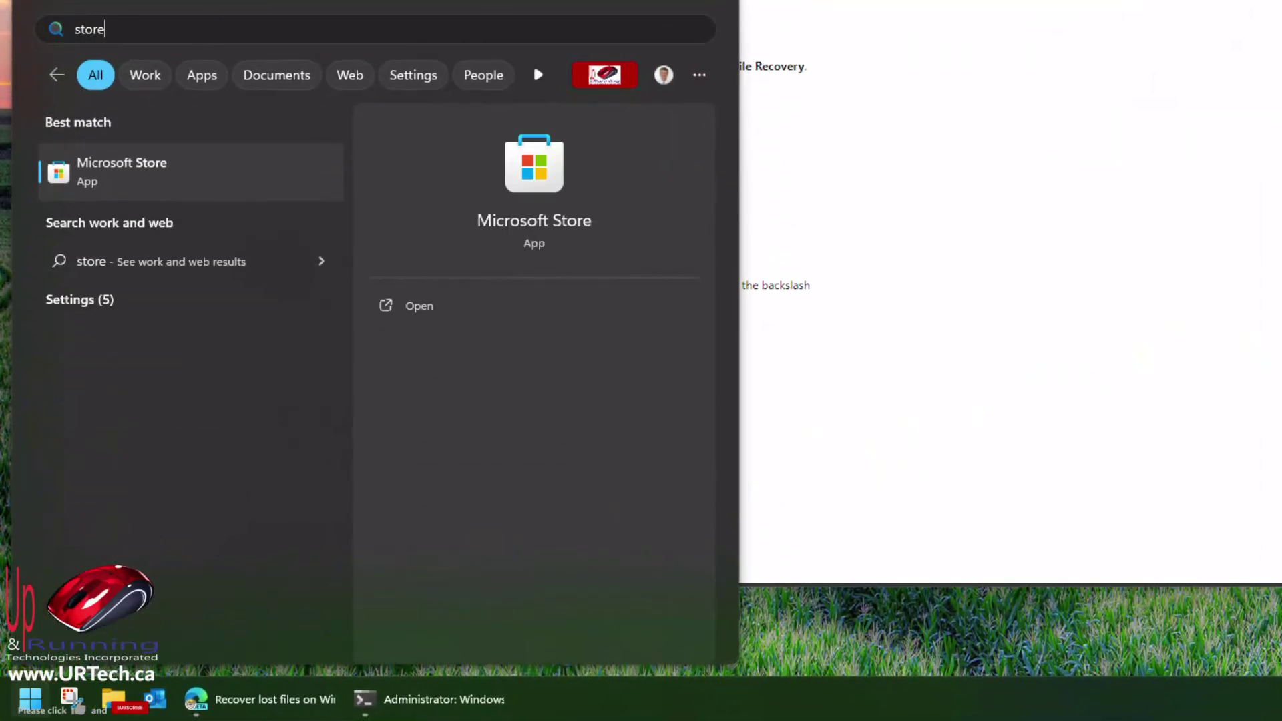
key(Return)
click(585, 16)
text(win)
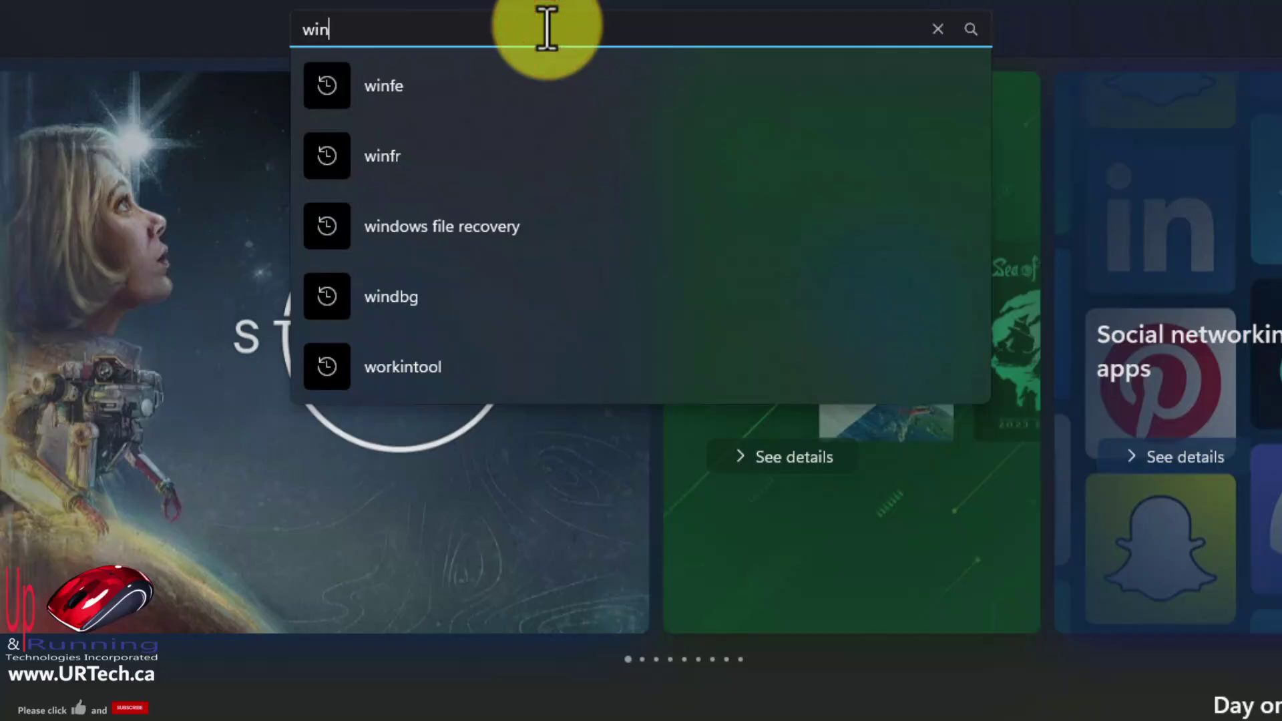
text(frgui)
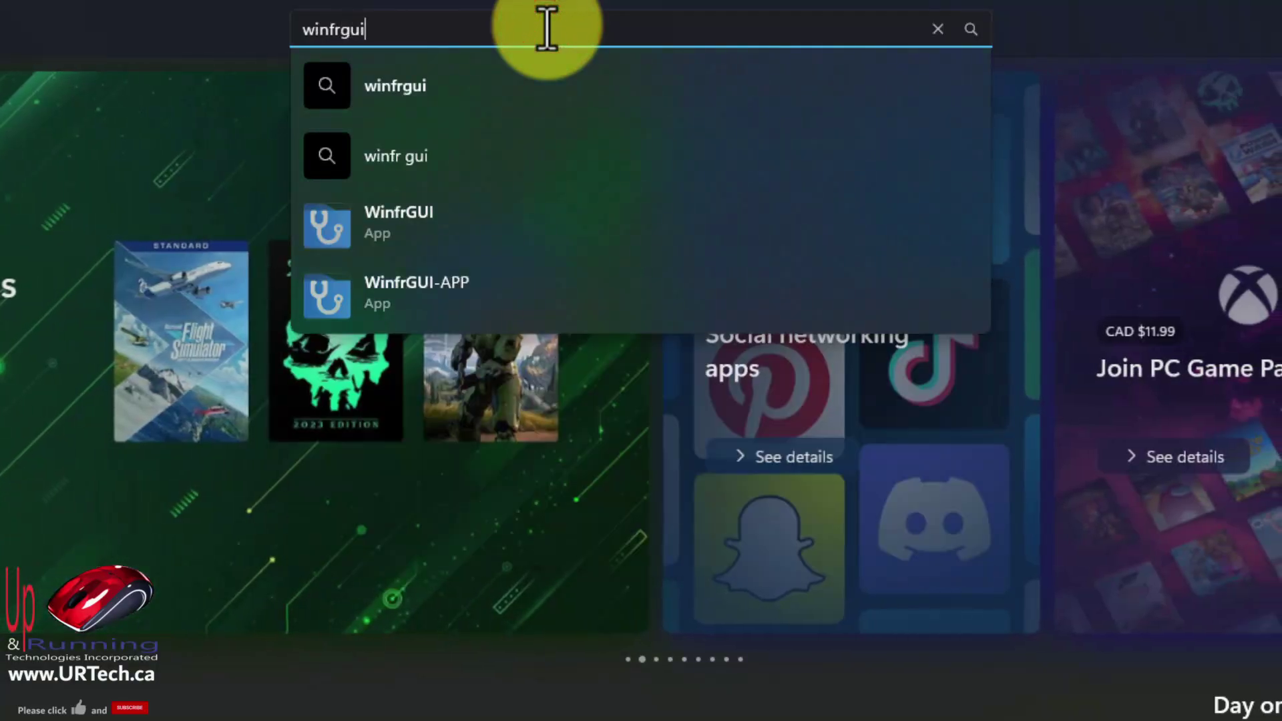
key(Return)
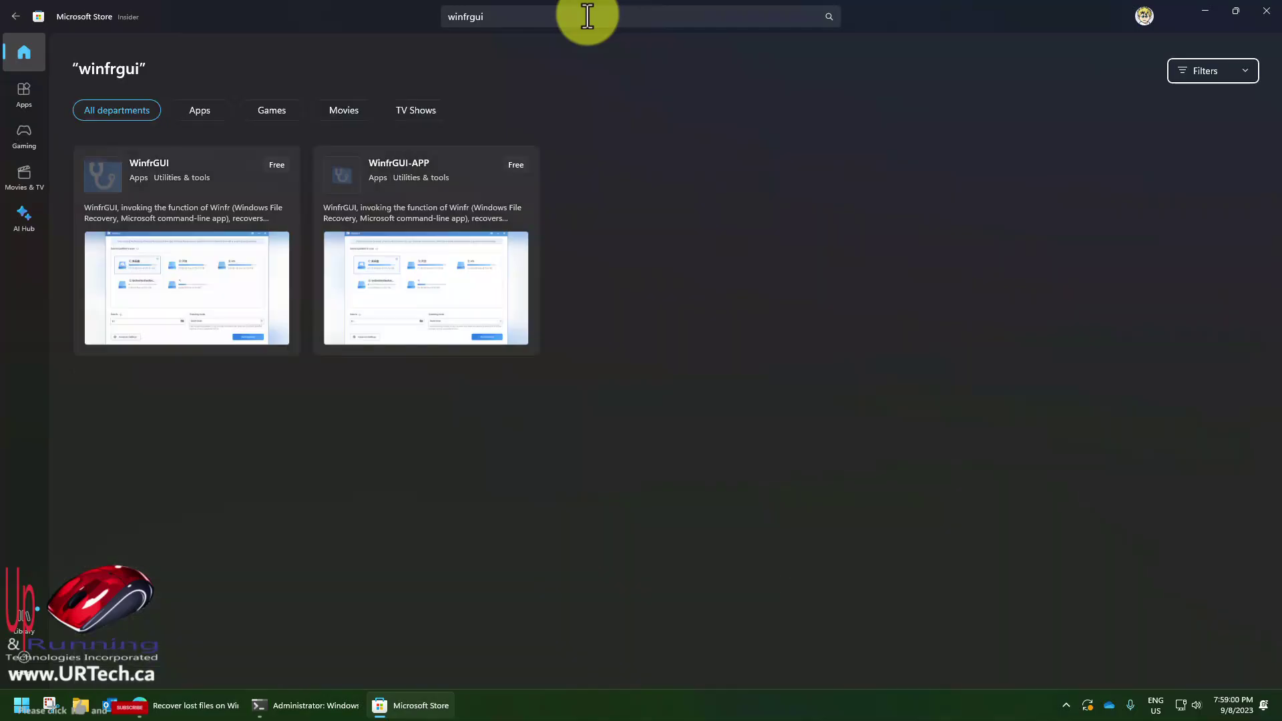
click(187, 257)
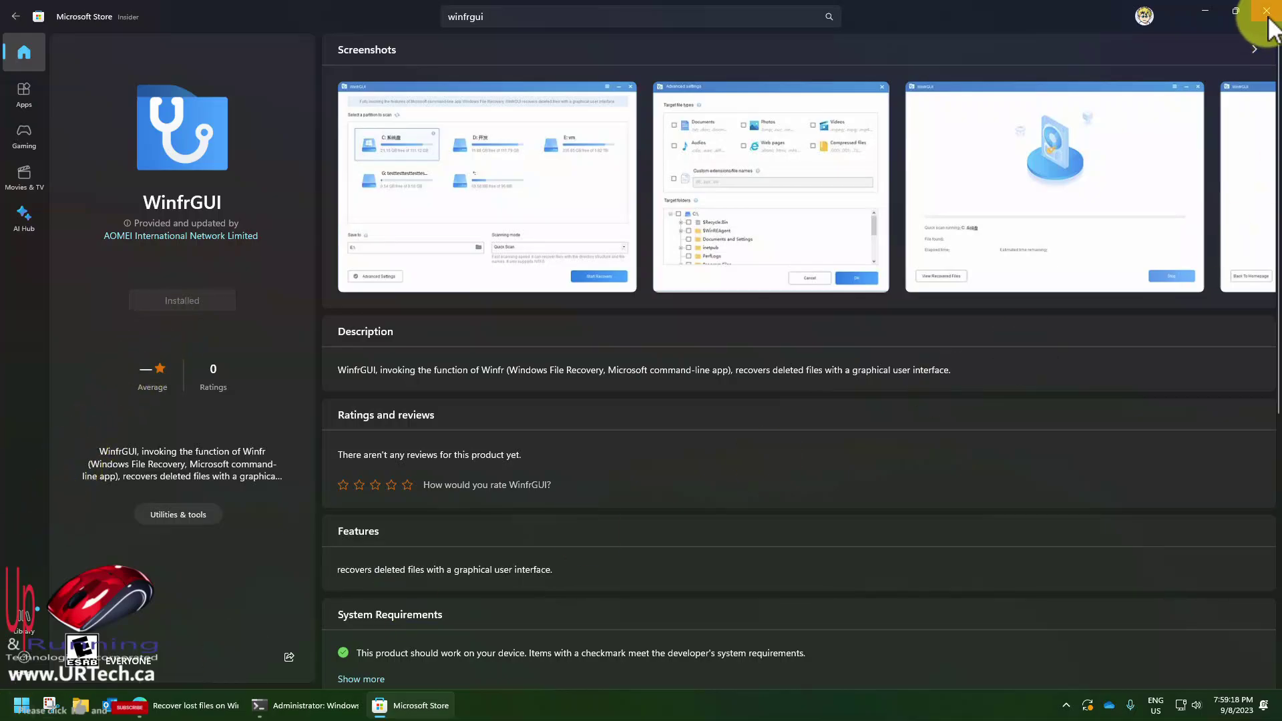
Launch WinfrGUI from the Start menu's Recommended list.
click(21, 710)
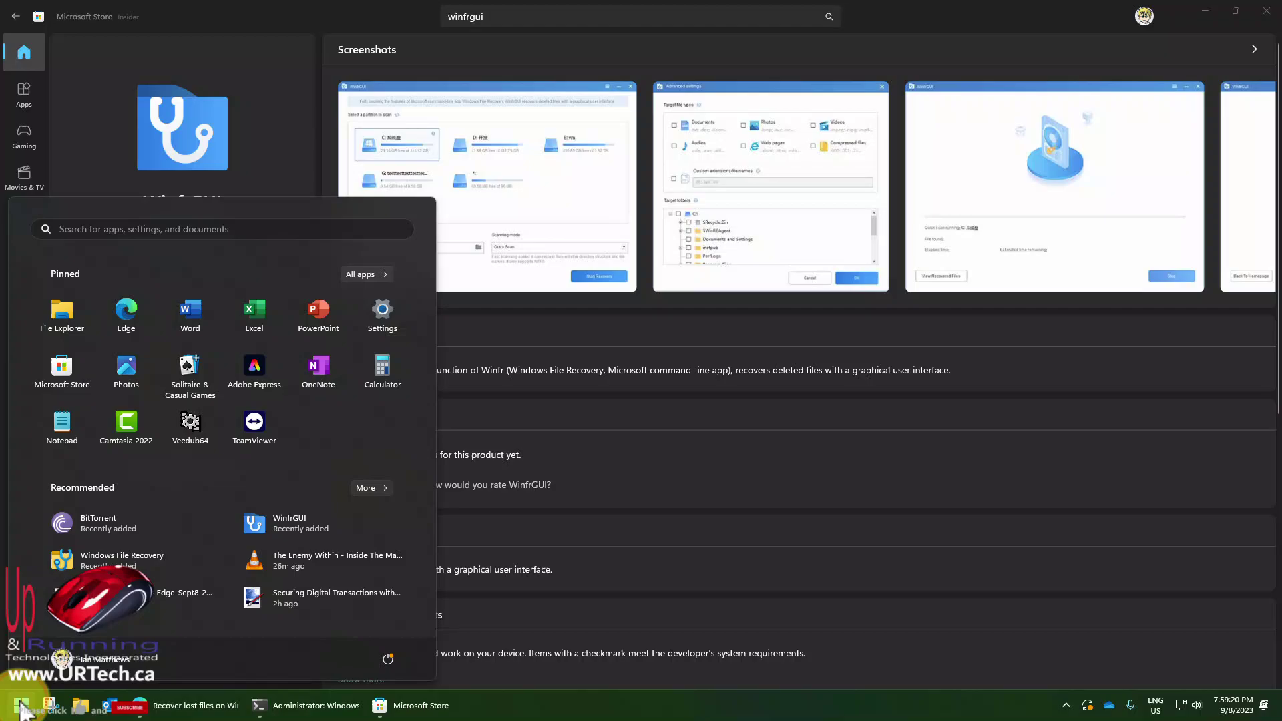
click(290, 522)
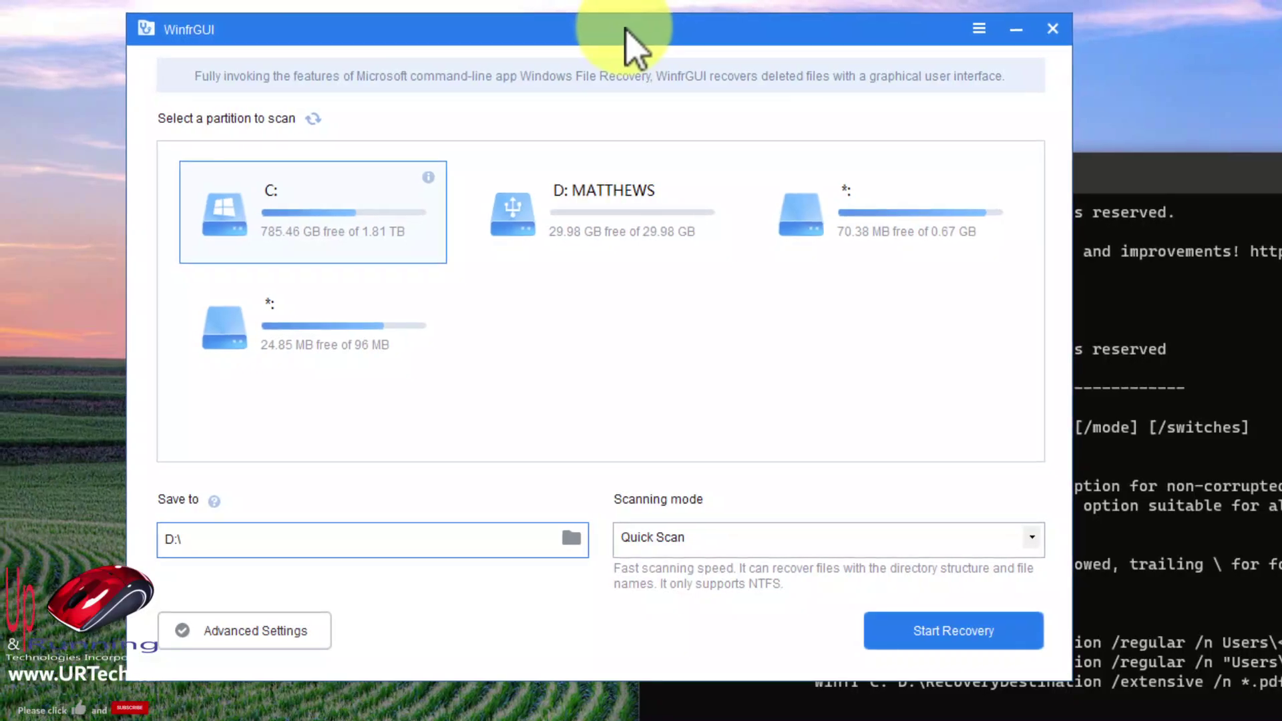
Choose drive C: as the scan source and set the save location to D:\.
click(352, 213)
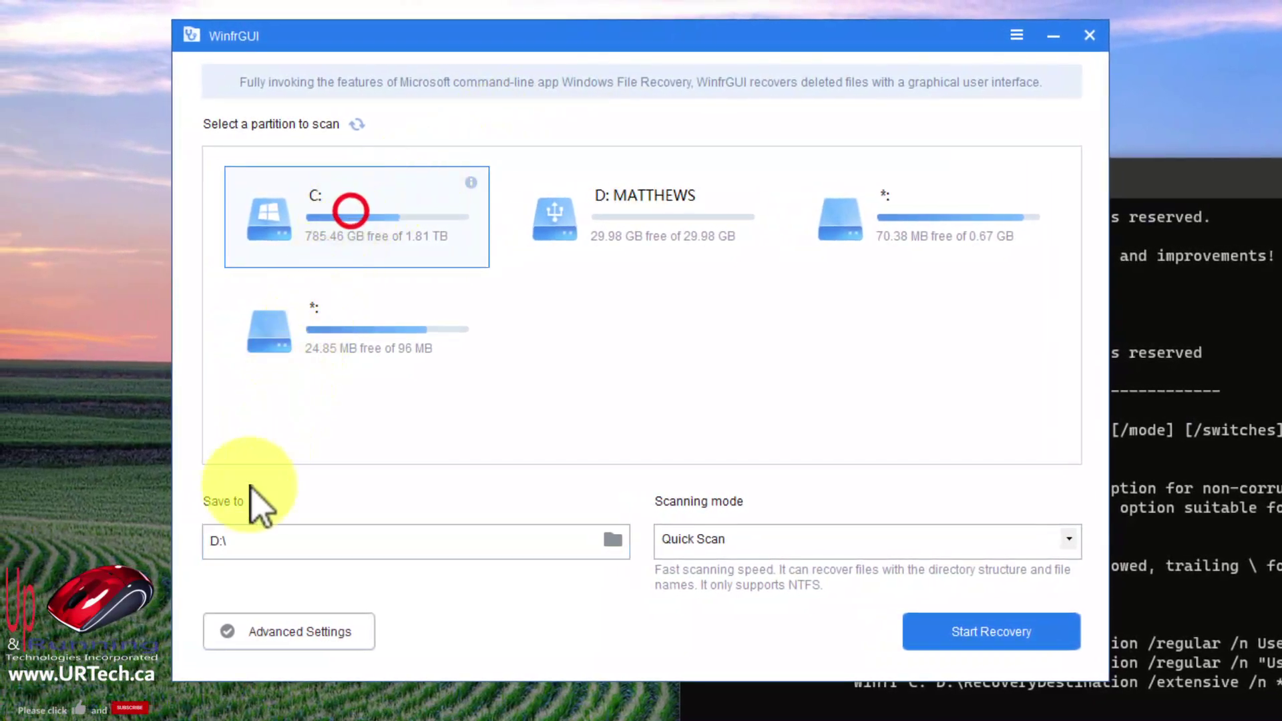
drag(223, 535, 523, 541)
key(Delete)
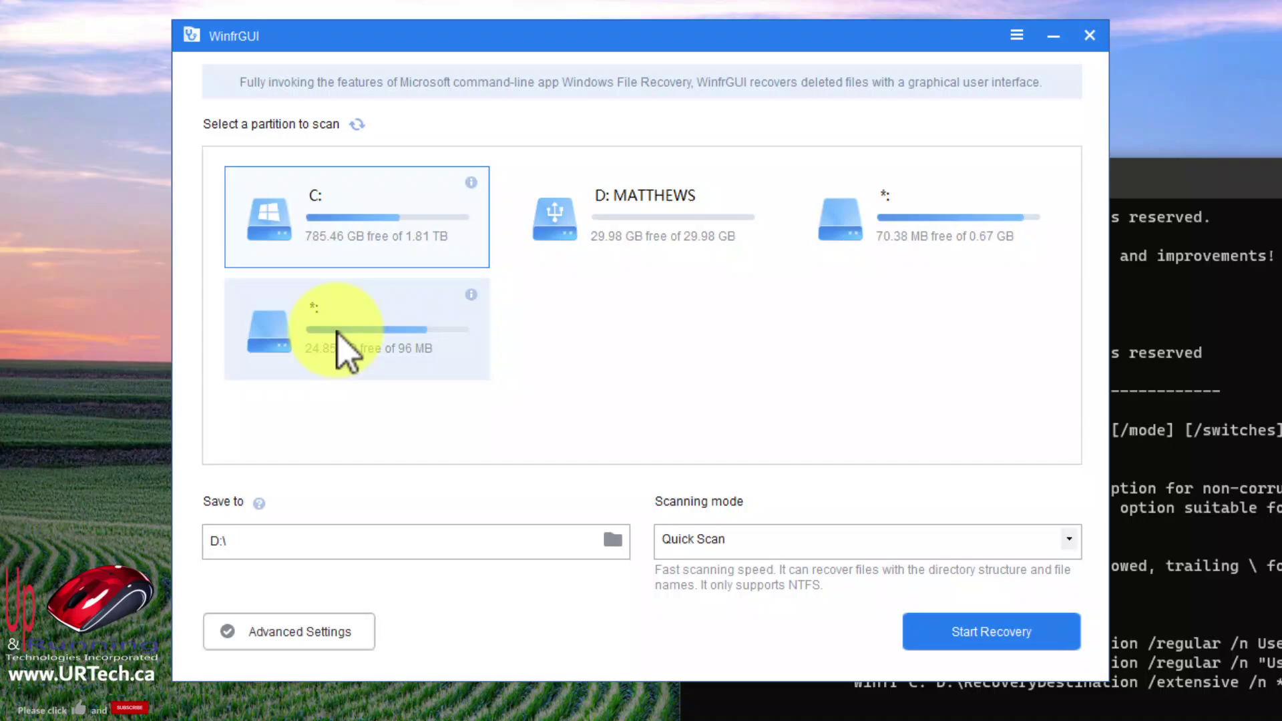
click(231, 541)
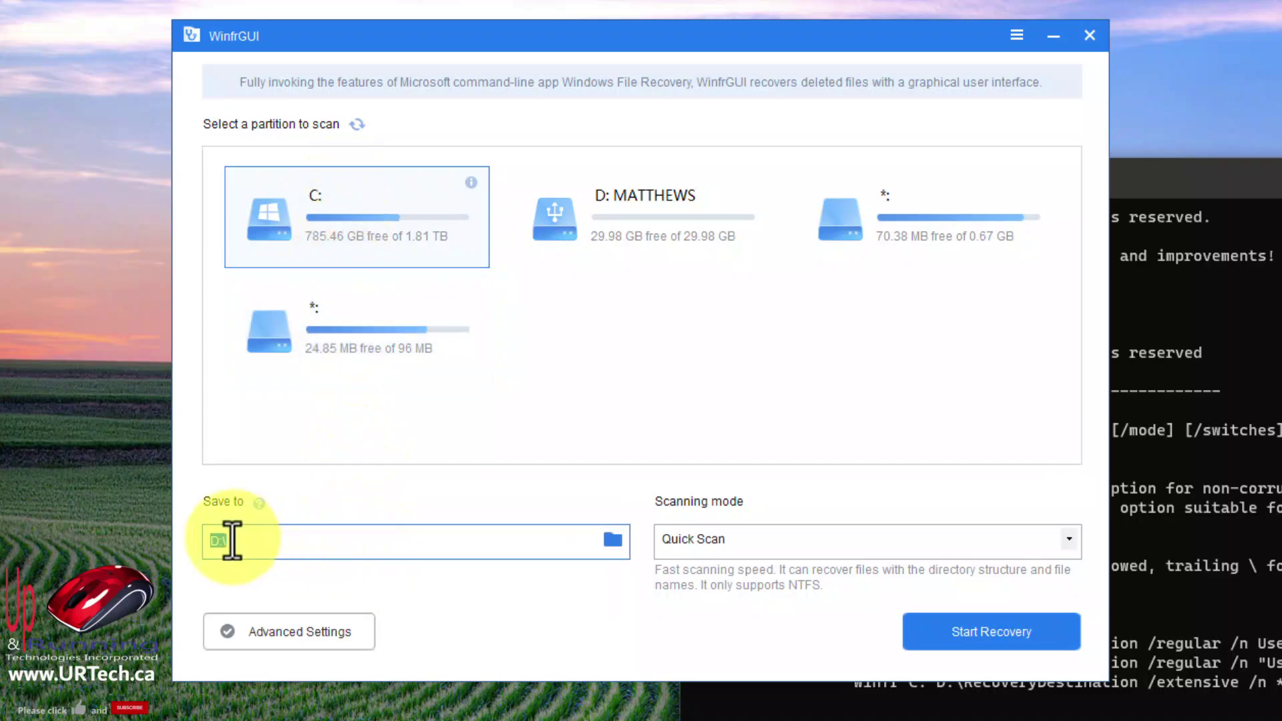
key(BackSpace)
text(D:\)
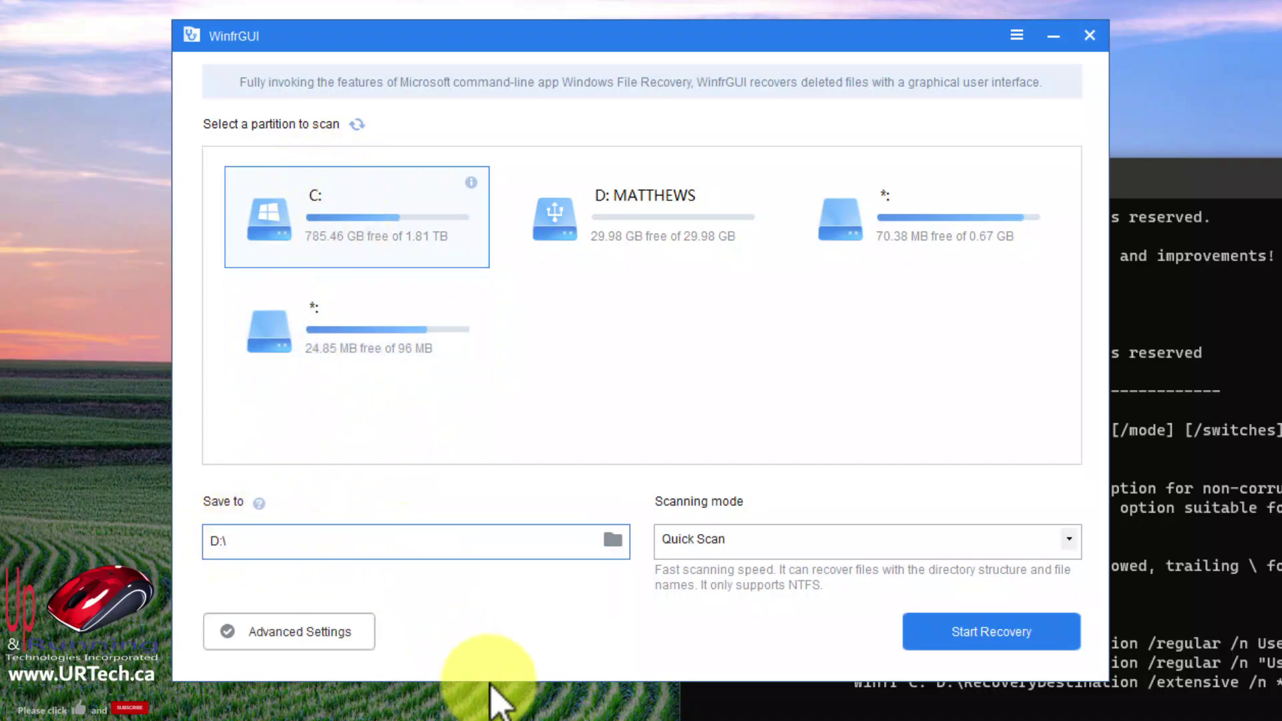
click(500, 549)
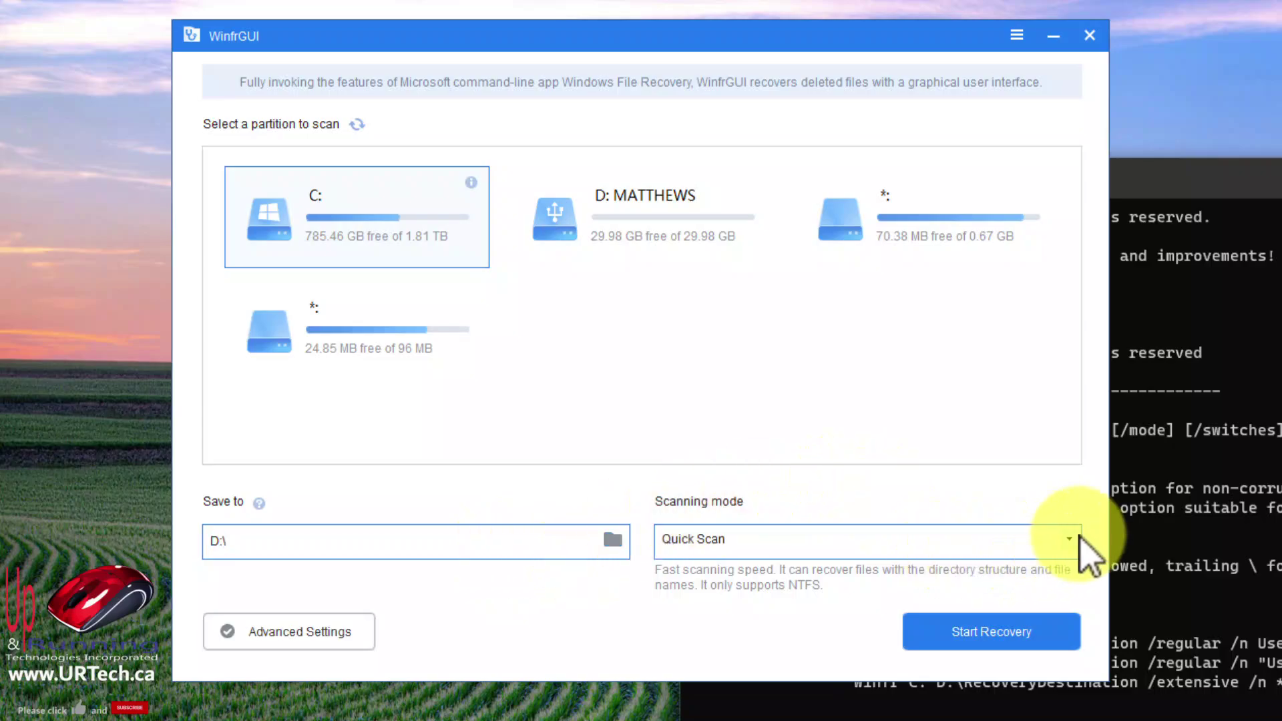
Keep Quick Scan mode, limit recovery to Photos, and start recovering C:.
click(1069, 538)
click(1069, 538)
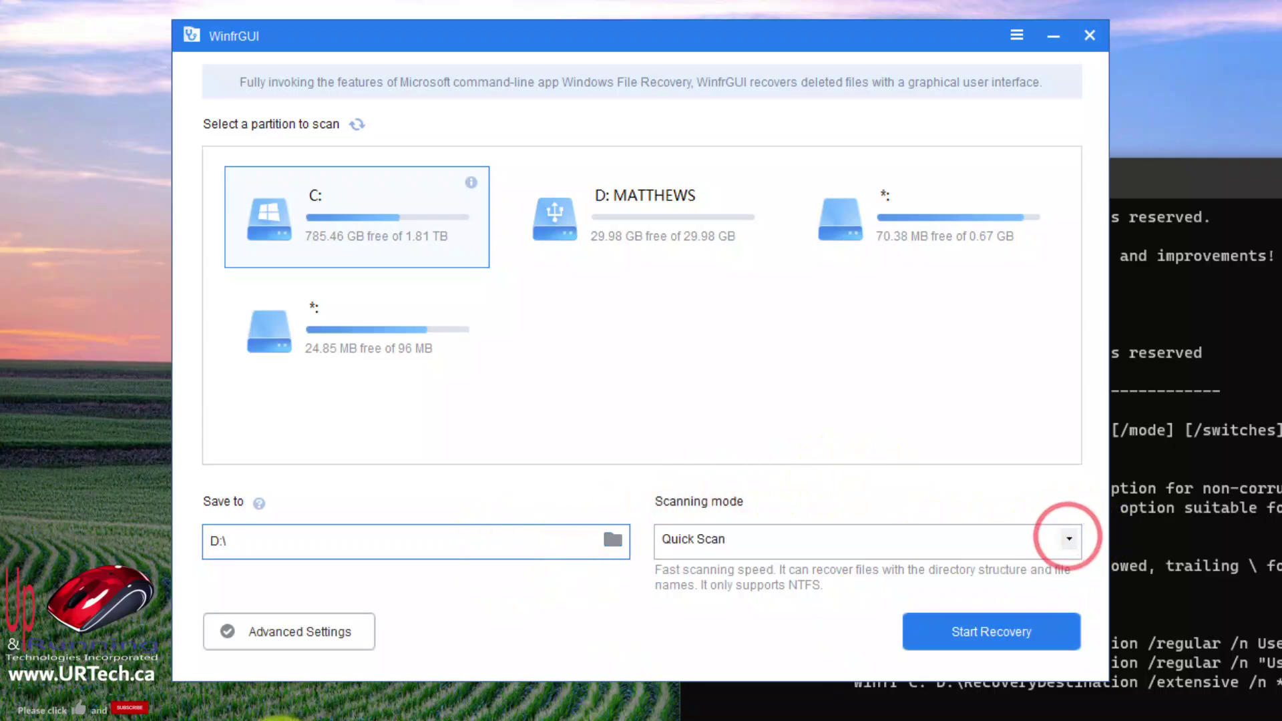
click(310, 631)
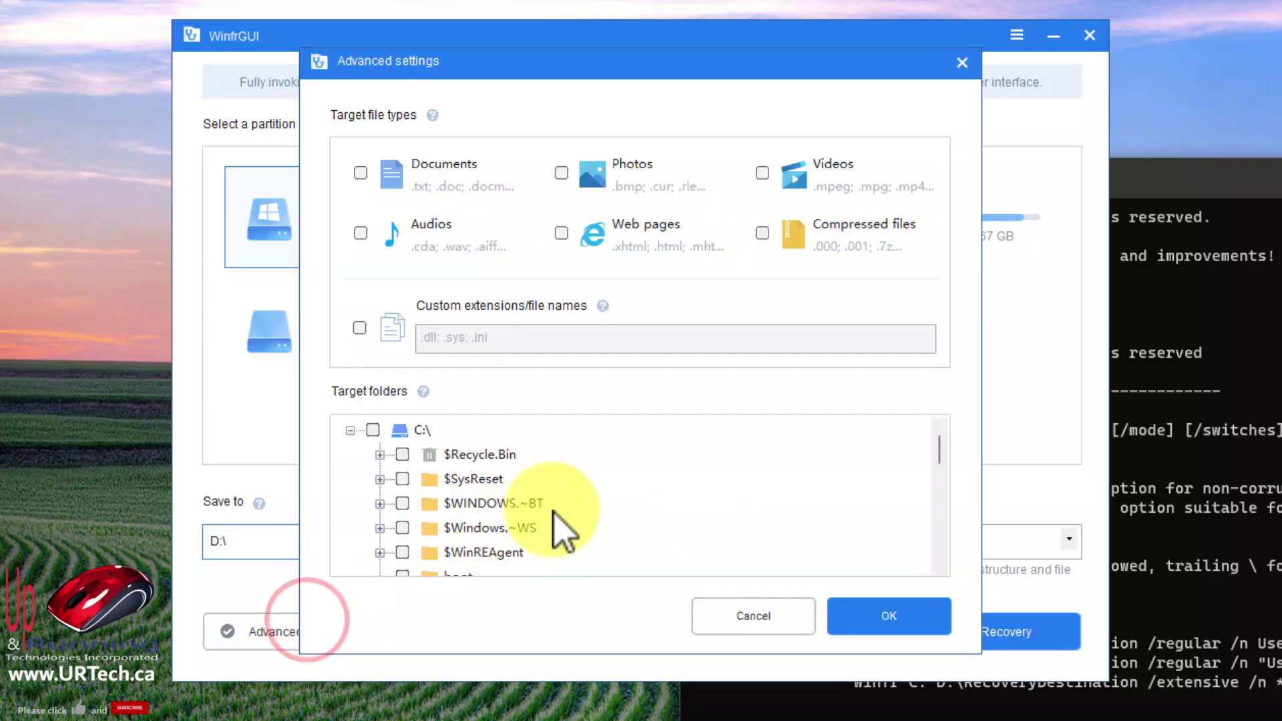
click(561, 173)
click(913, 615)
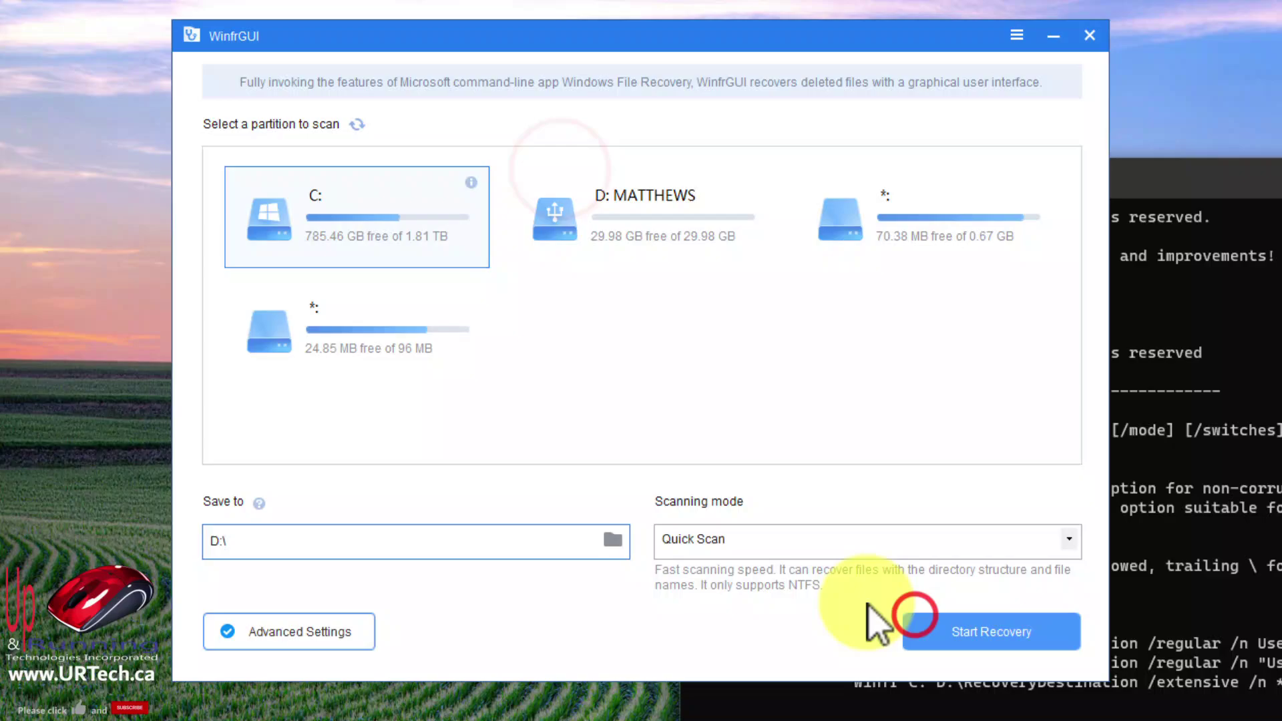
drag(666, 48, 563, 0)
click(898, 587)
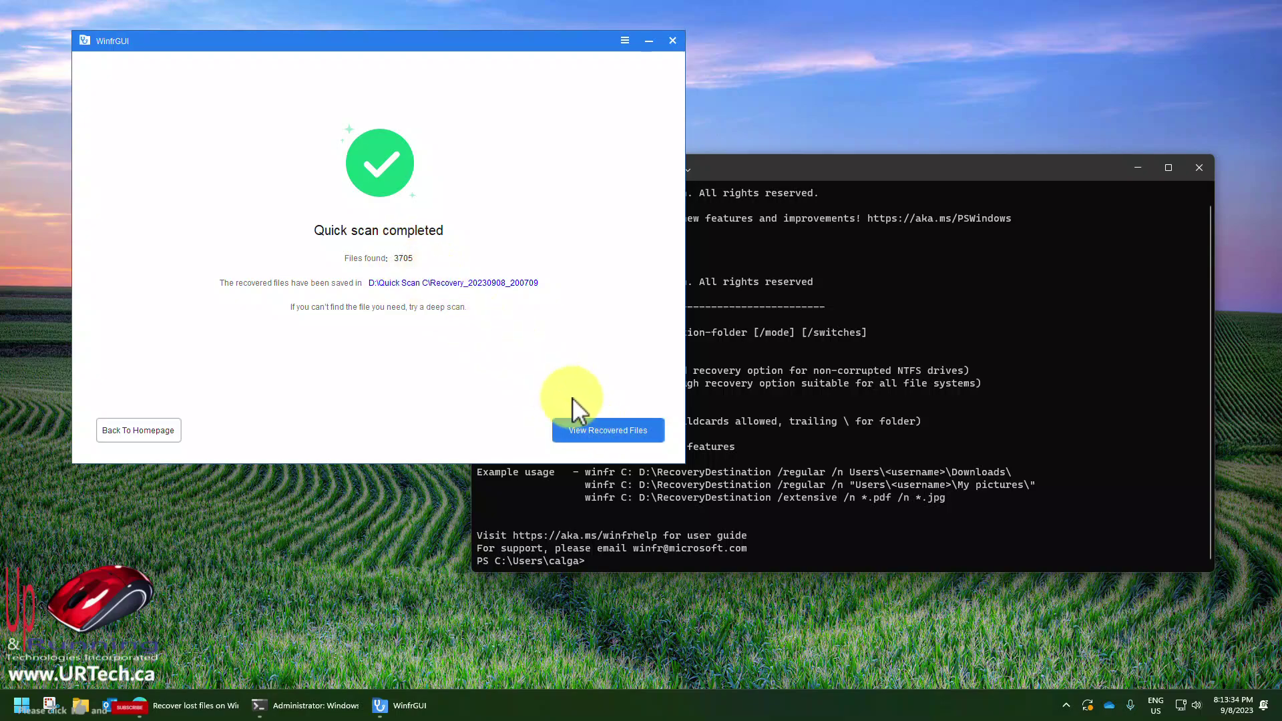
Open the Recovery_20230908_200709 folder via View Recovered Files.
click(623, 434)
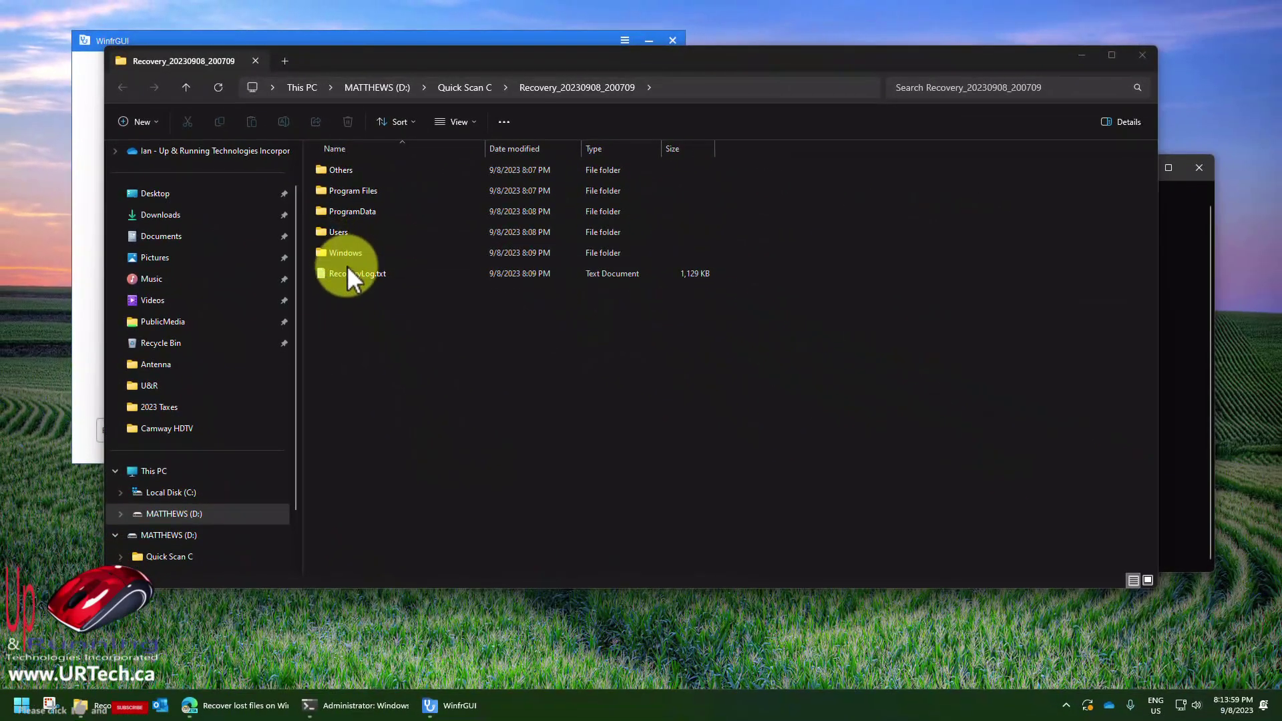
double_click(349, 271)
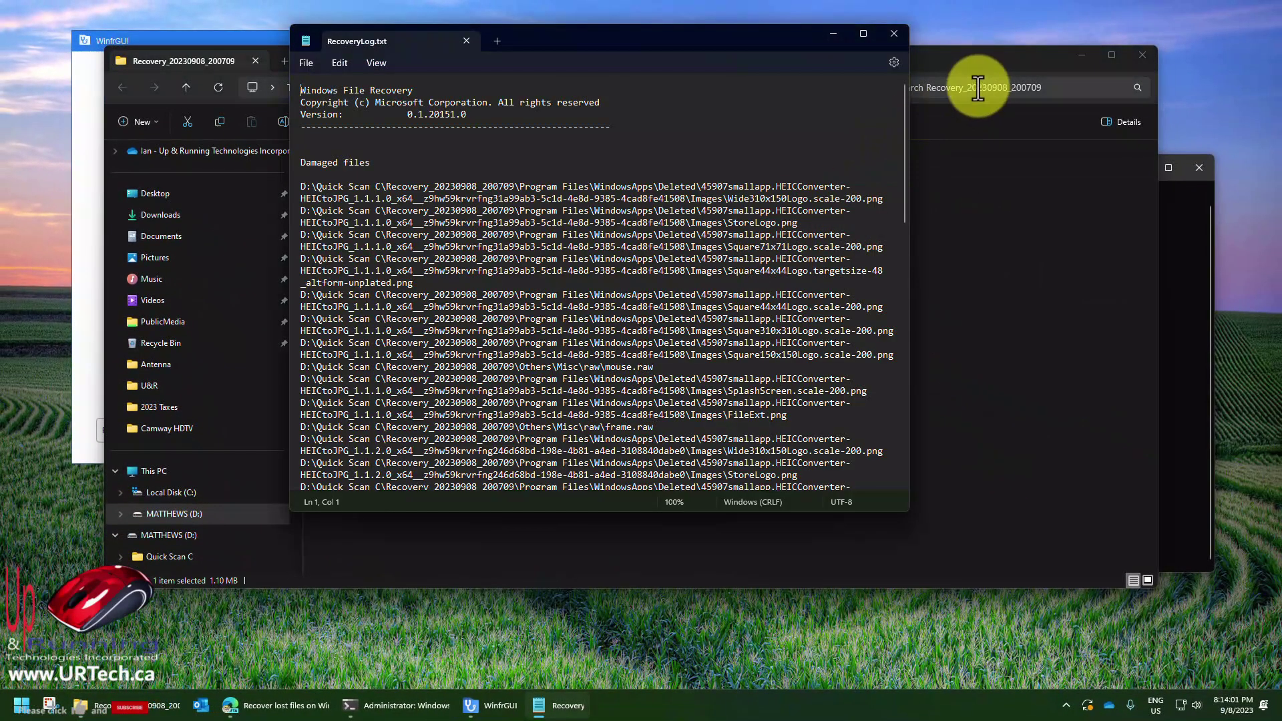
click(863, 34)
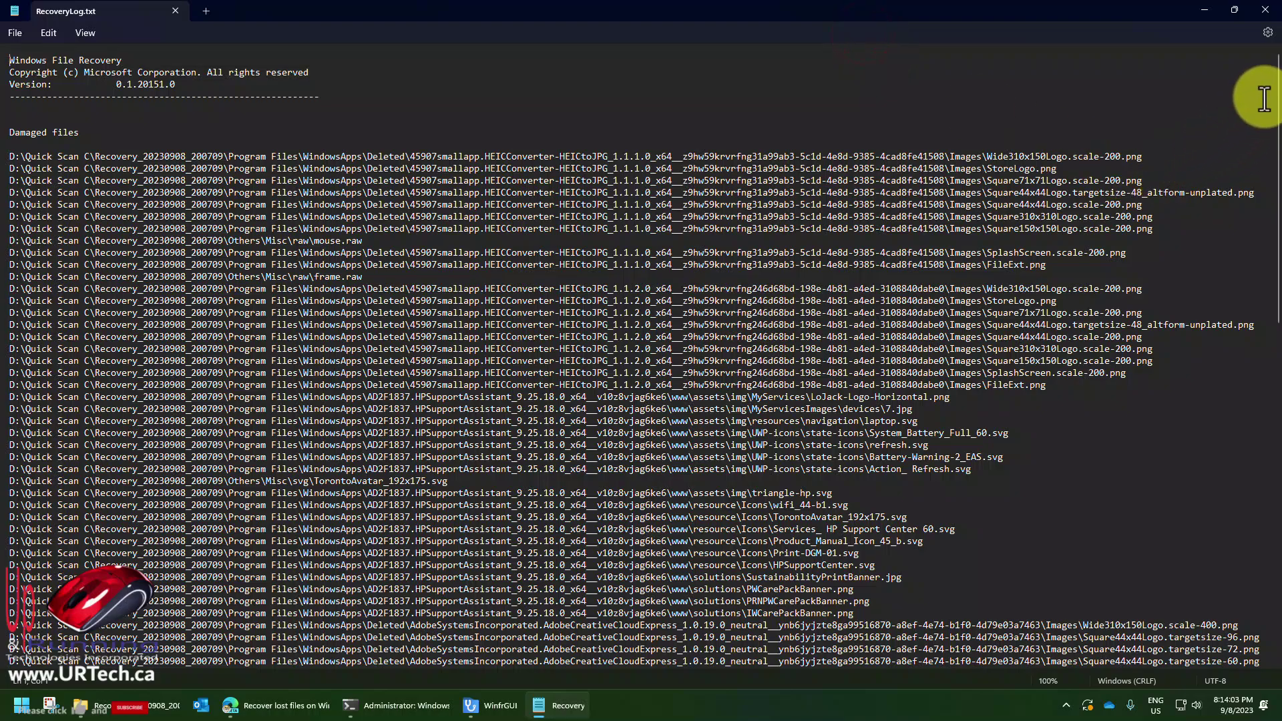
scroll(982, 467, down, 20)
drag(981, 460, 432, 461)
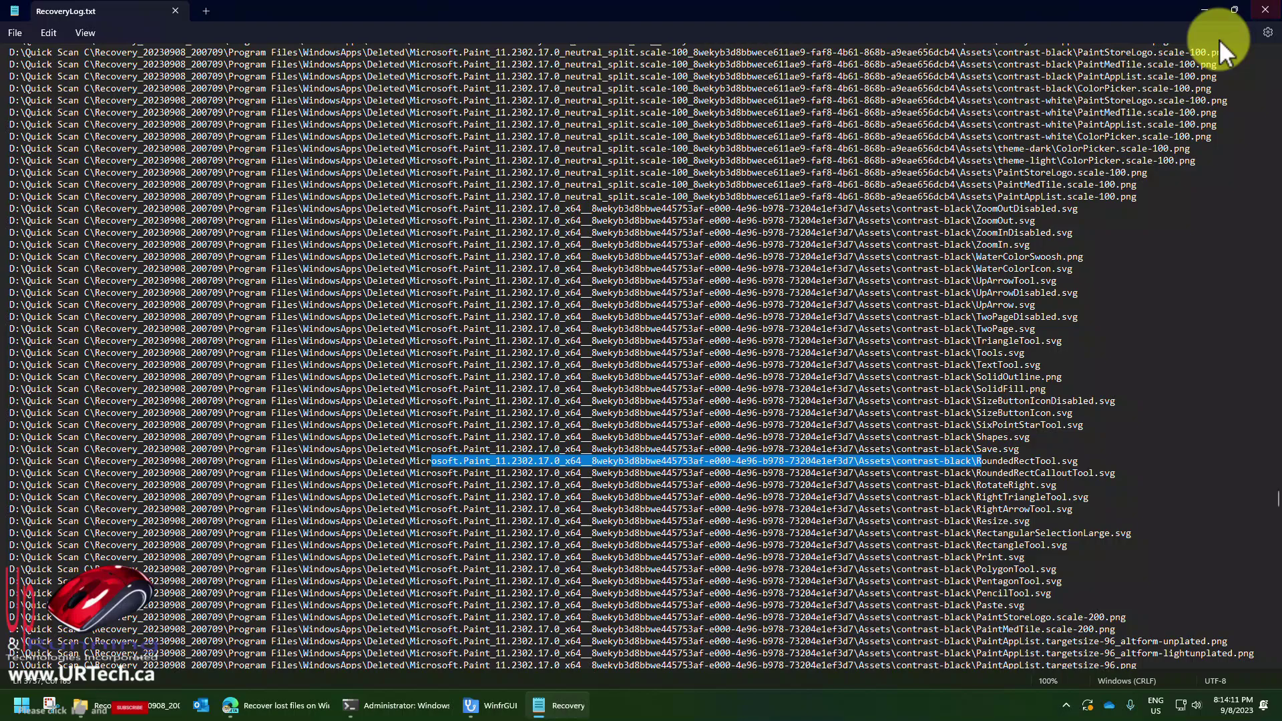
click(1264, 10)
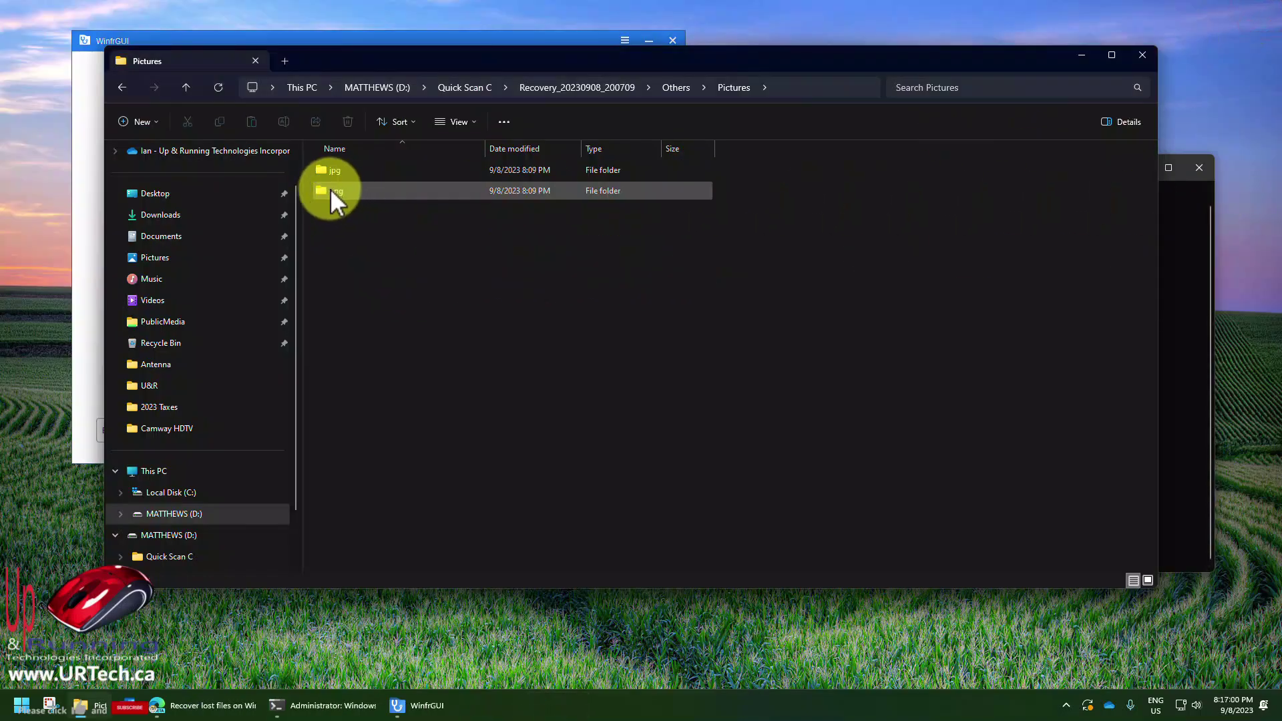
Open the png folder and view BadgeLogo.scale-200_contrast-white.png in paint.net, then close paint.net.
double_click(328, 190)
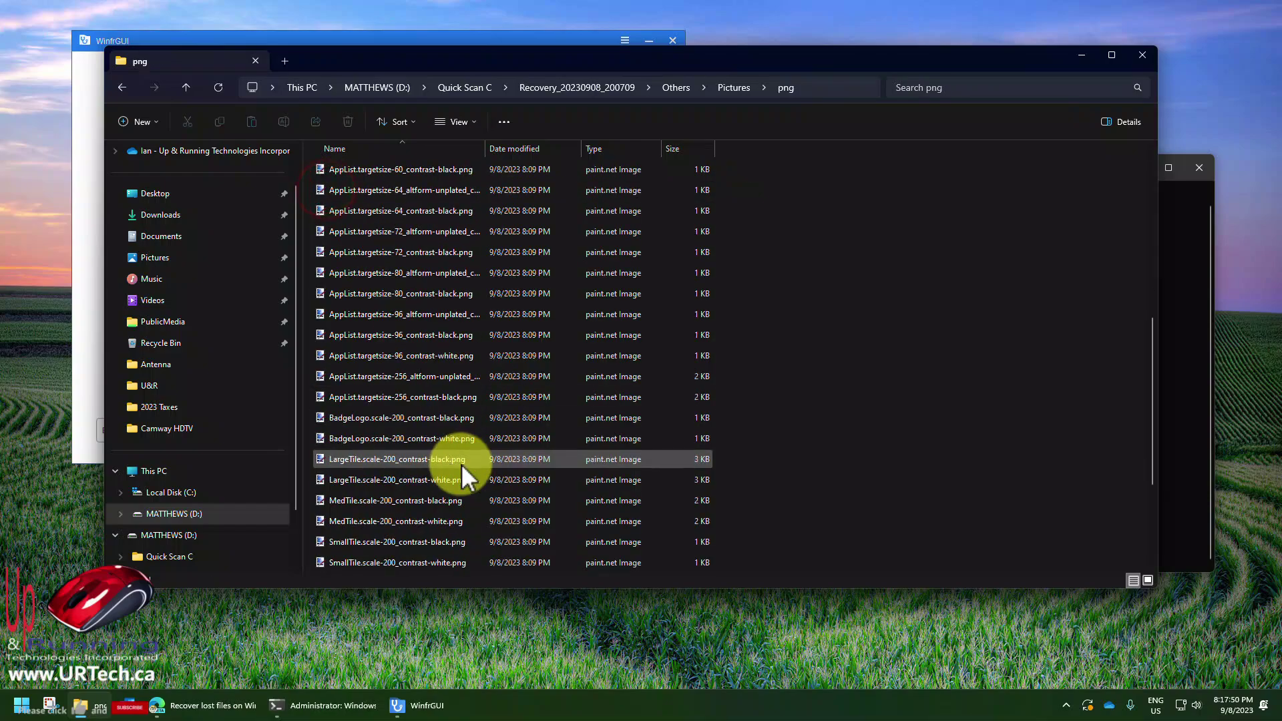
double_click(414, 438)
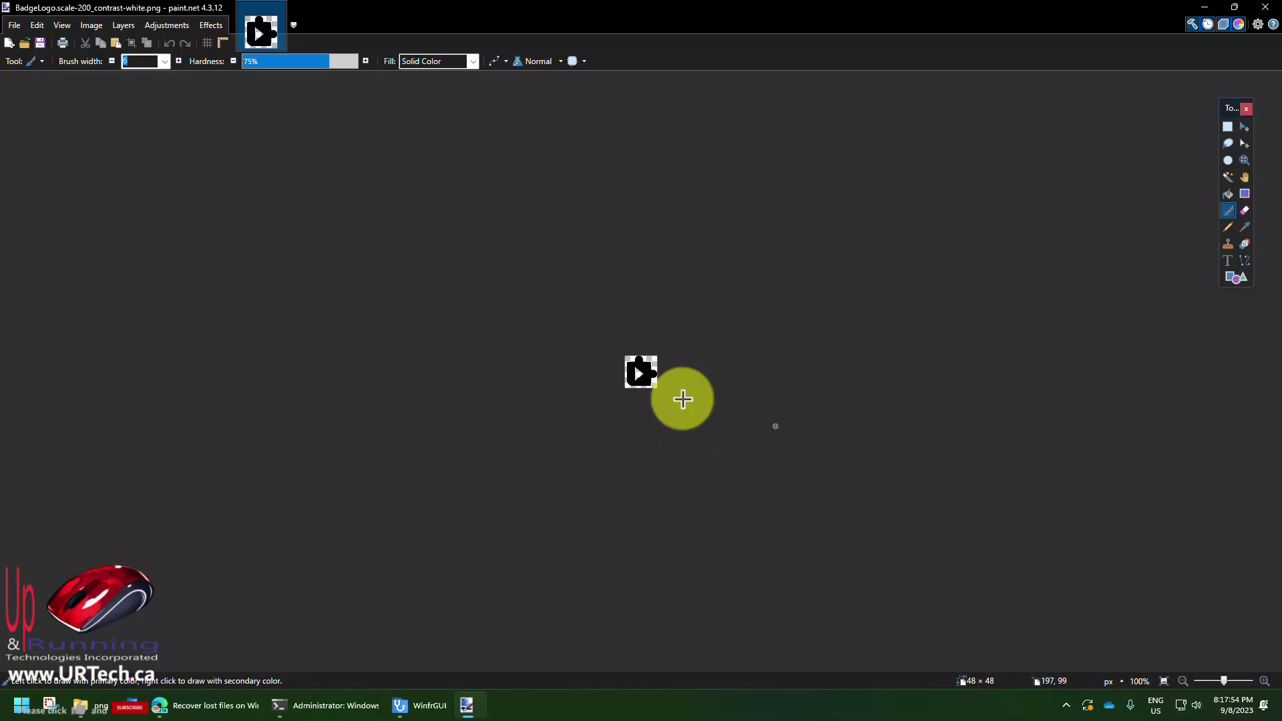
click(1261, 5)
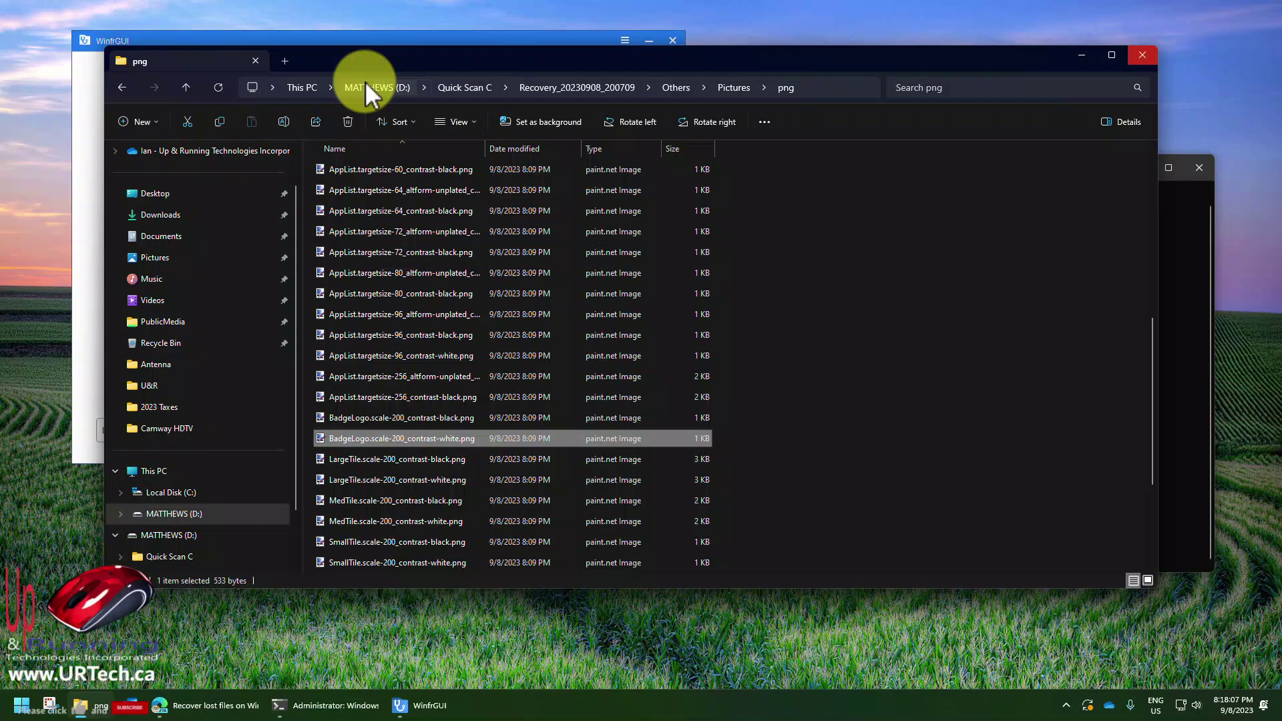
Go back to the WinfrGUI homepage and select the MATTHEWS drive D: to scan.
click(388, 82)
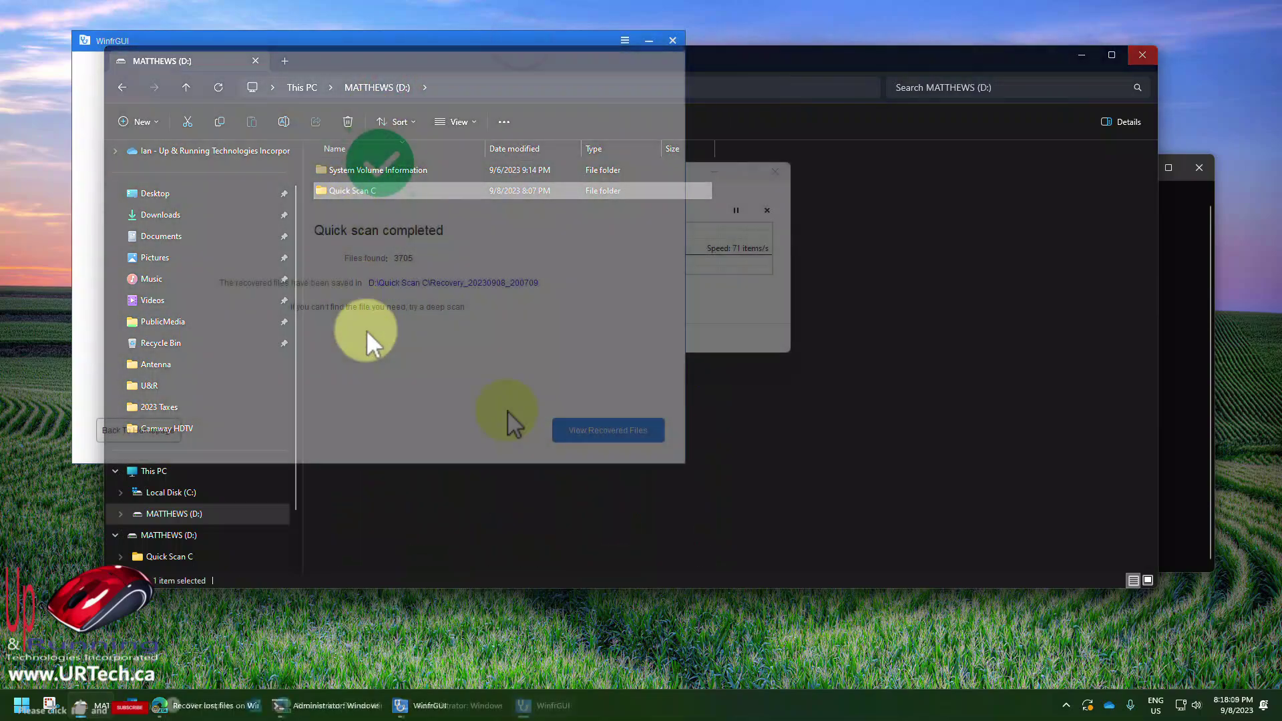
click(151, 431)
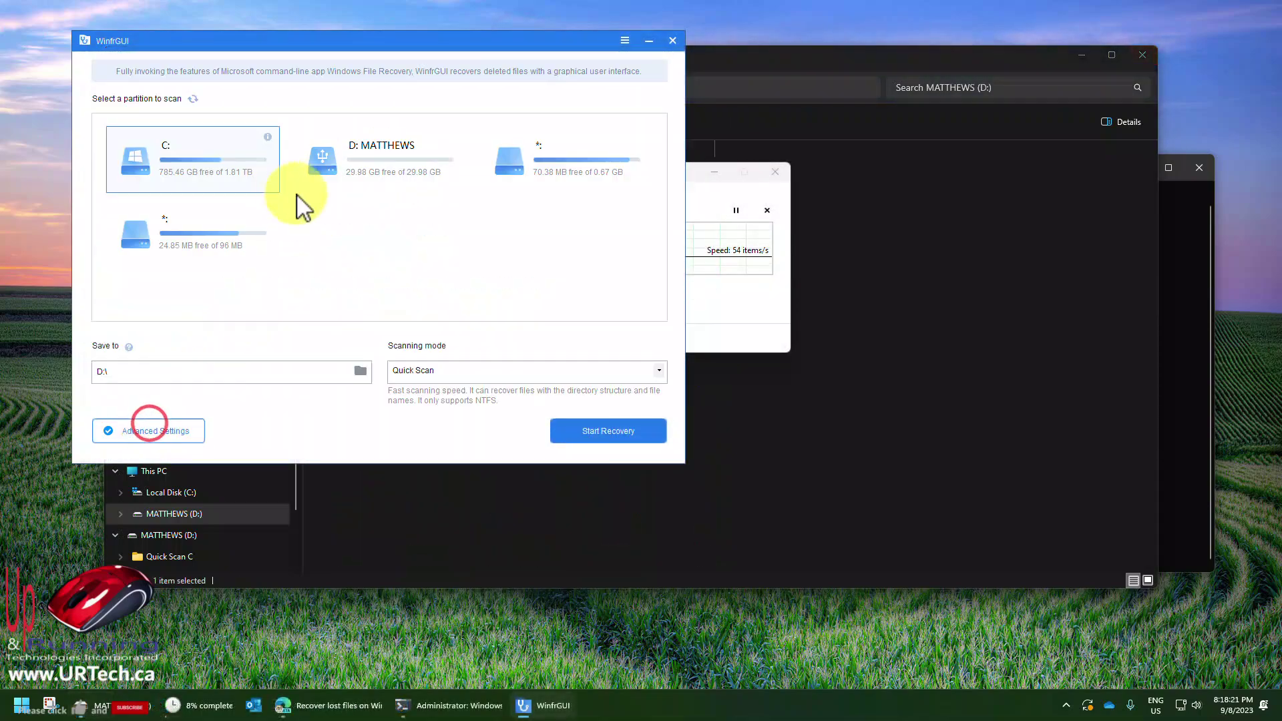
click(358, 156)
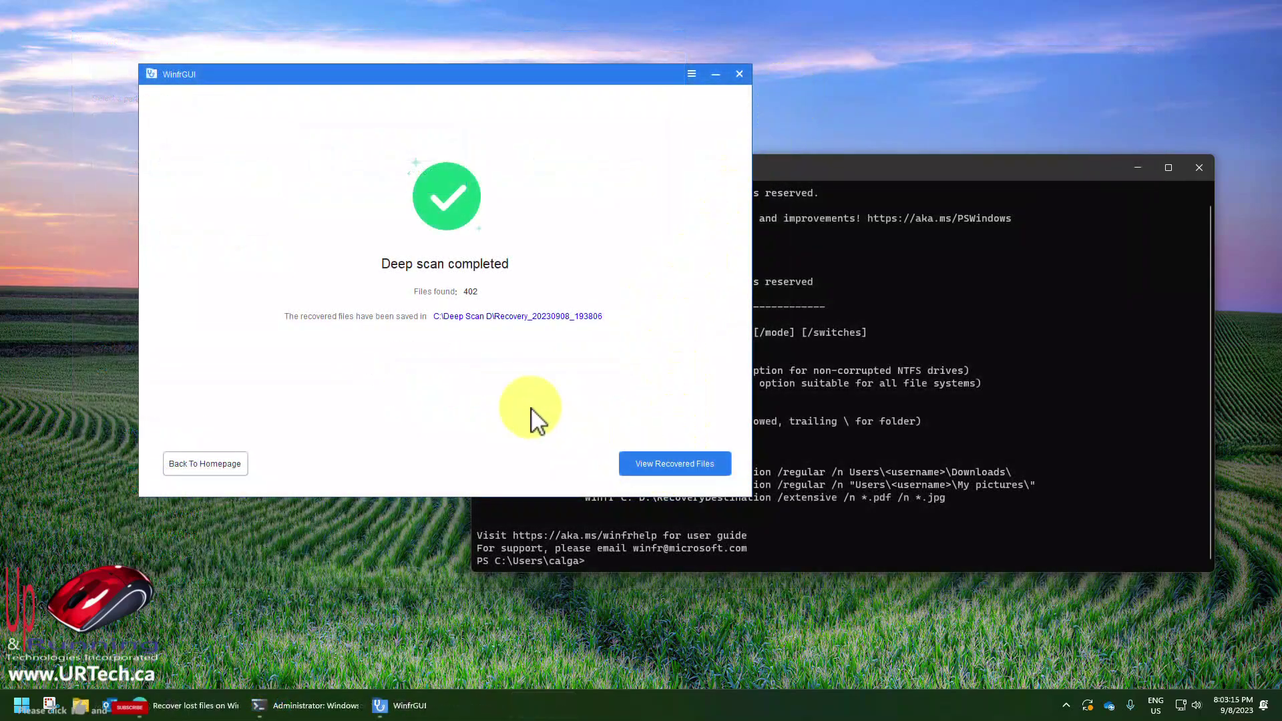
Open the deep scan's recovered files folder and read through its recovery log.
click(671, 464)
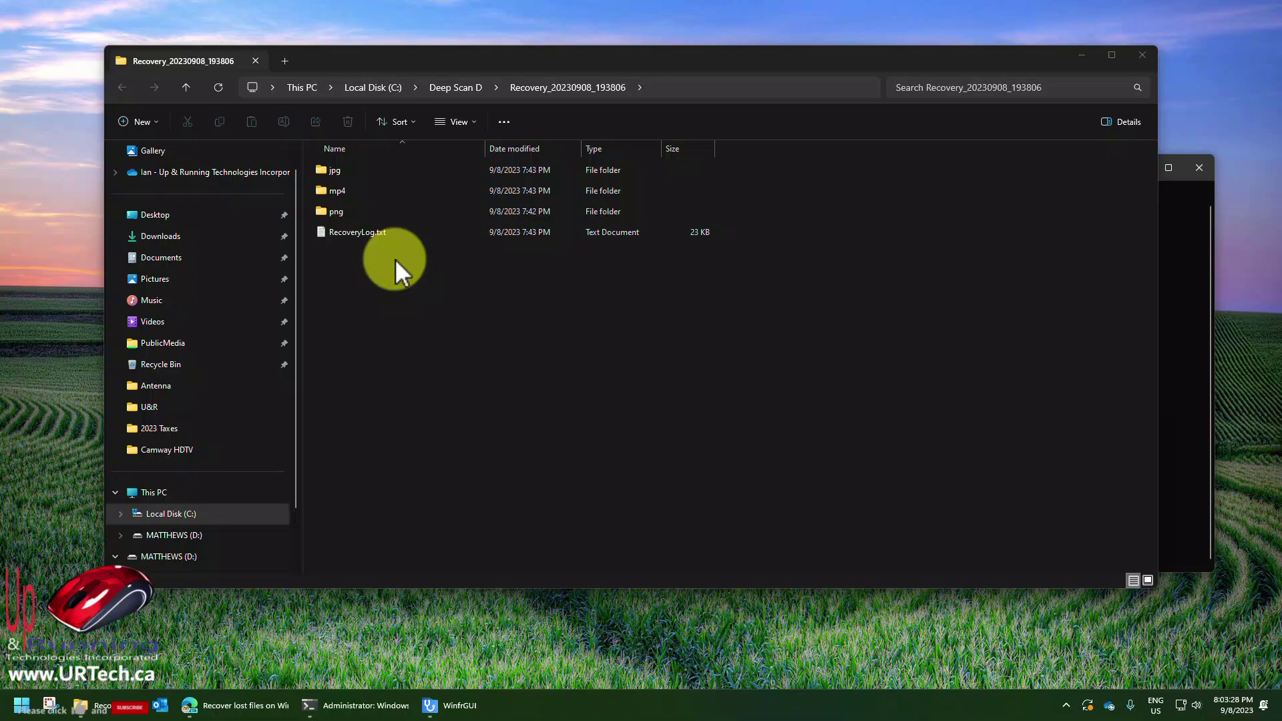
click(361, 239)
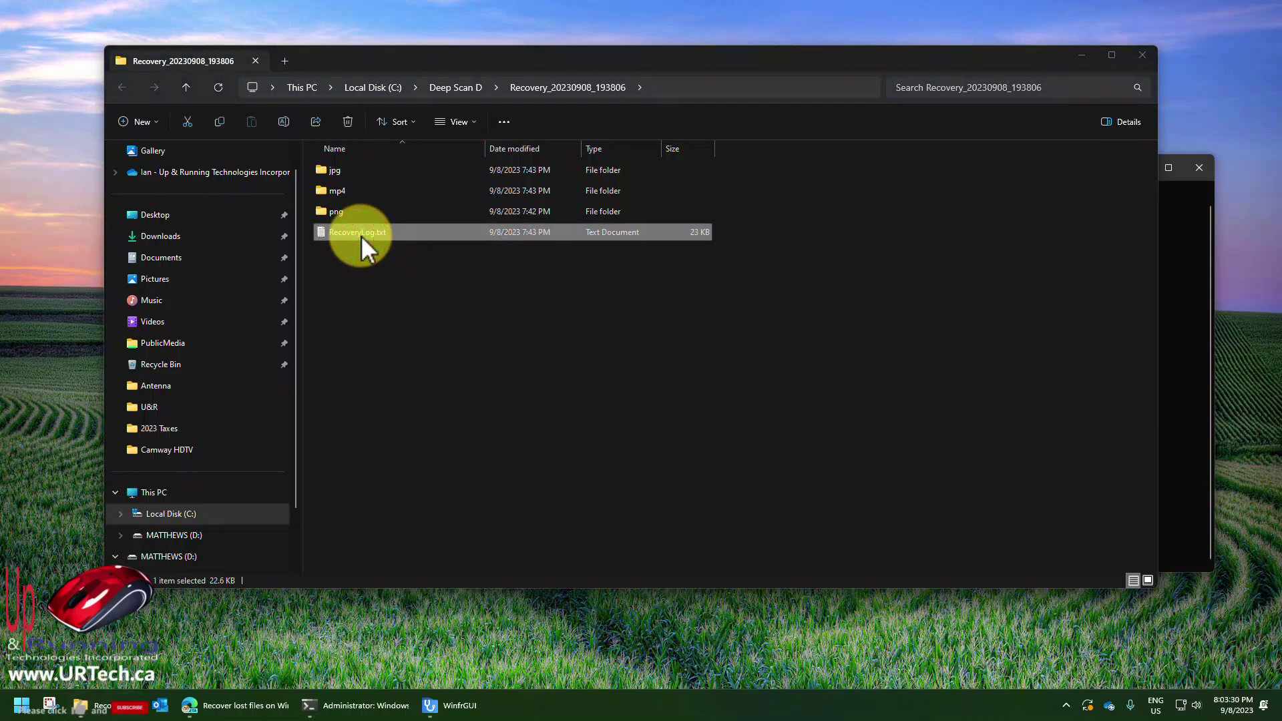
key(Return)
scroll(701, 323, down, 20)
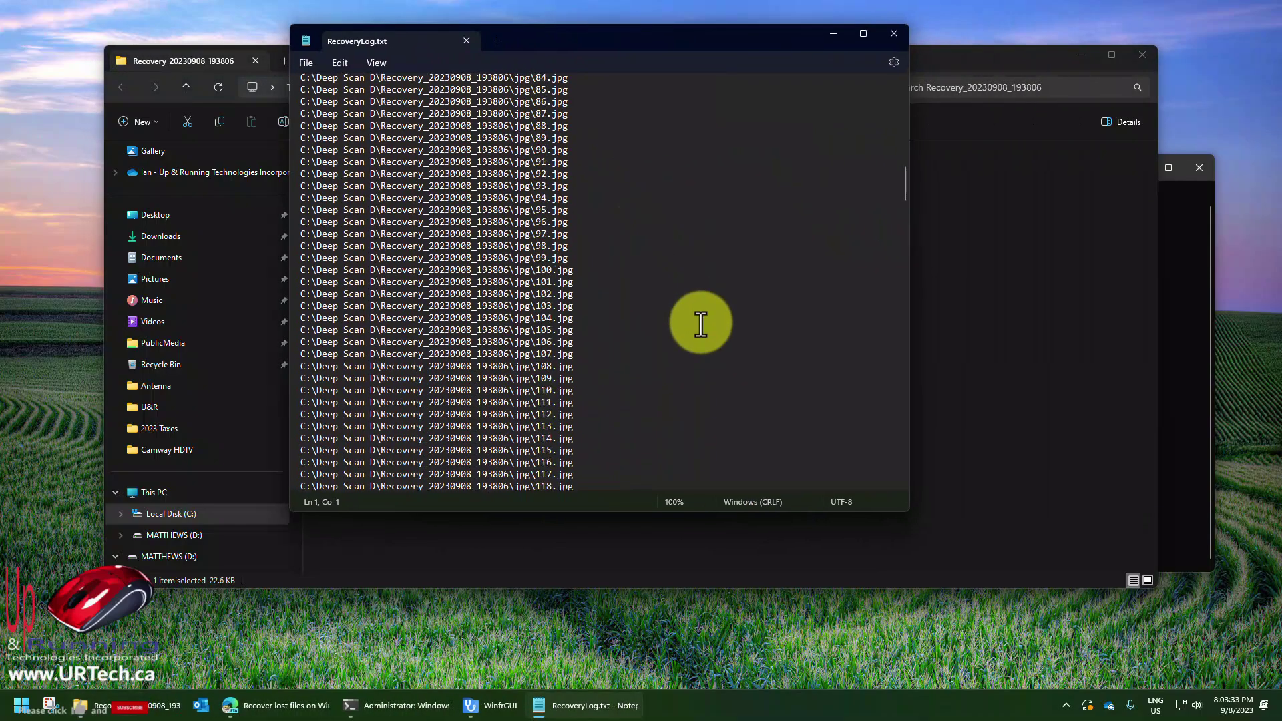
scroll(701, 324, down, 20)
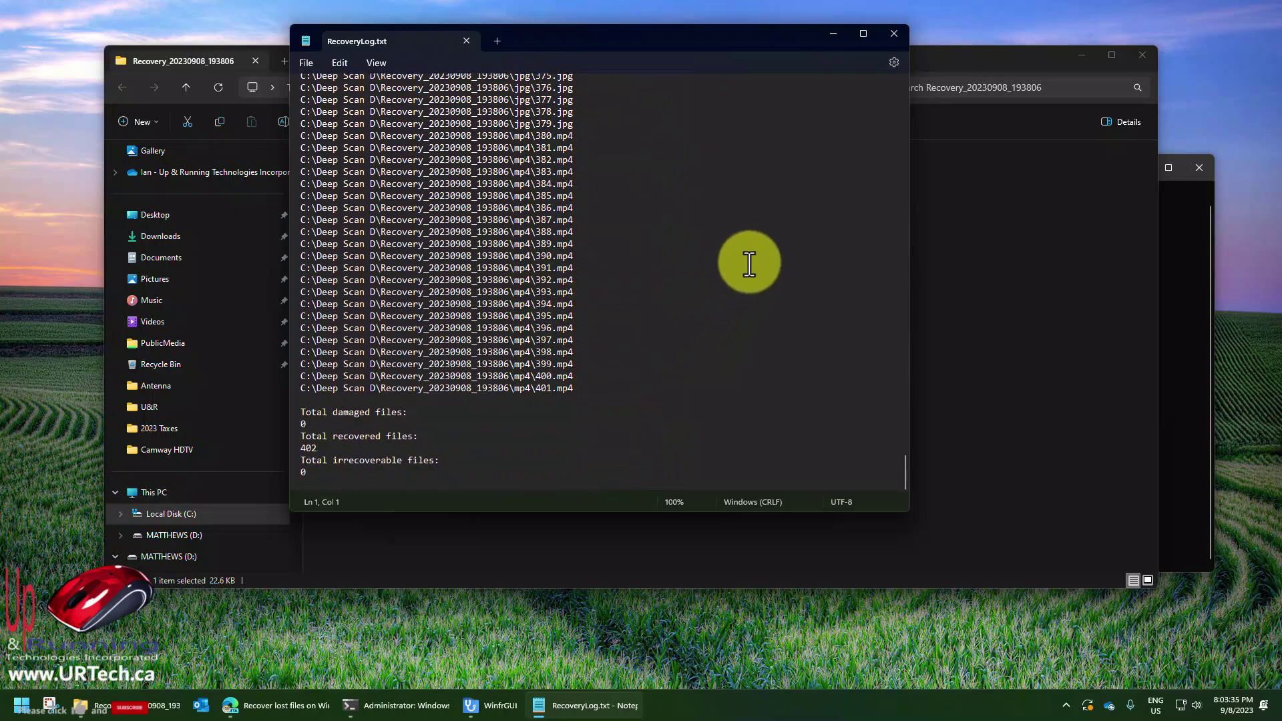
Close the recovery log, check the recovered mp4 folder, then close the folder window.
click(895, 33)
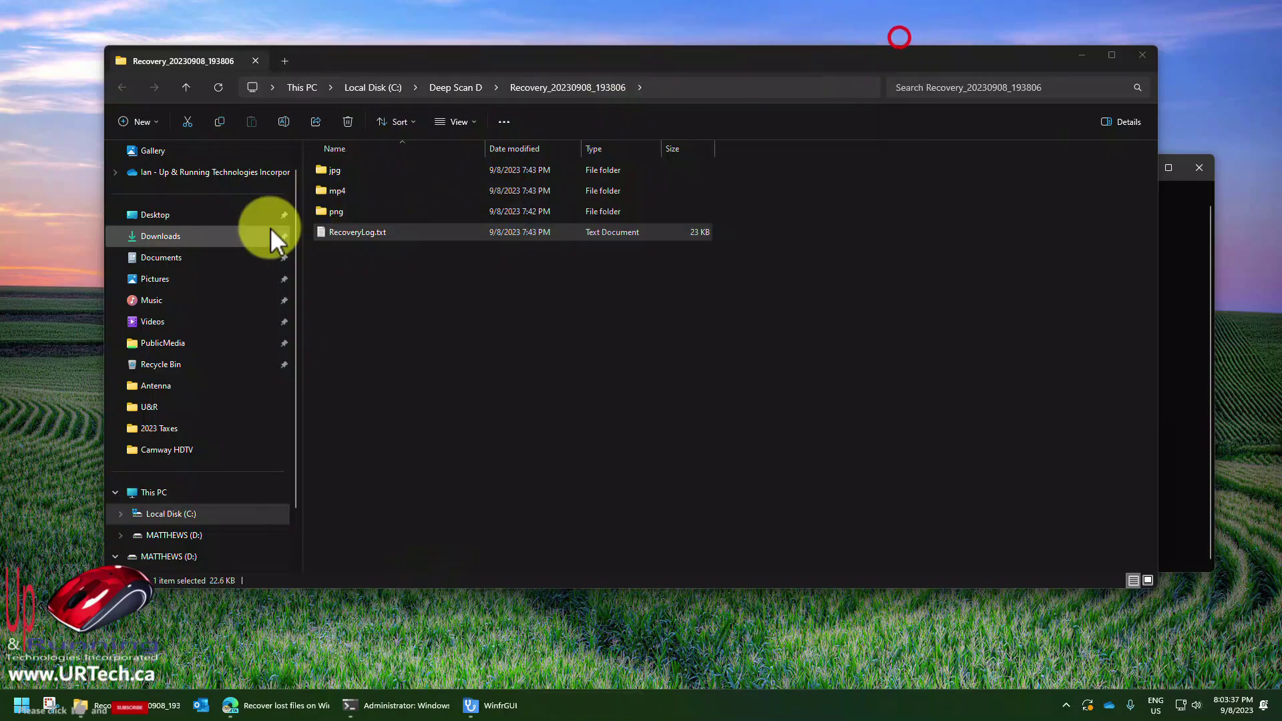
double_click(340, 189)
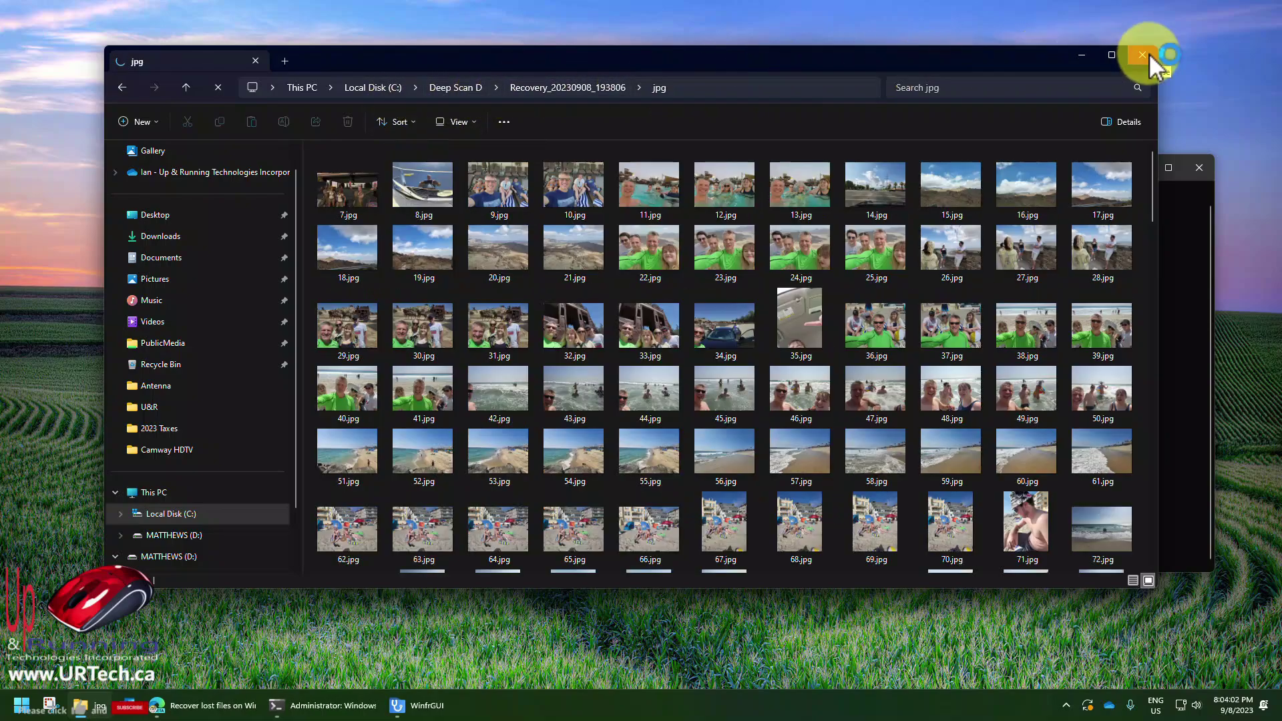
click(1149, 54)
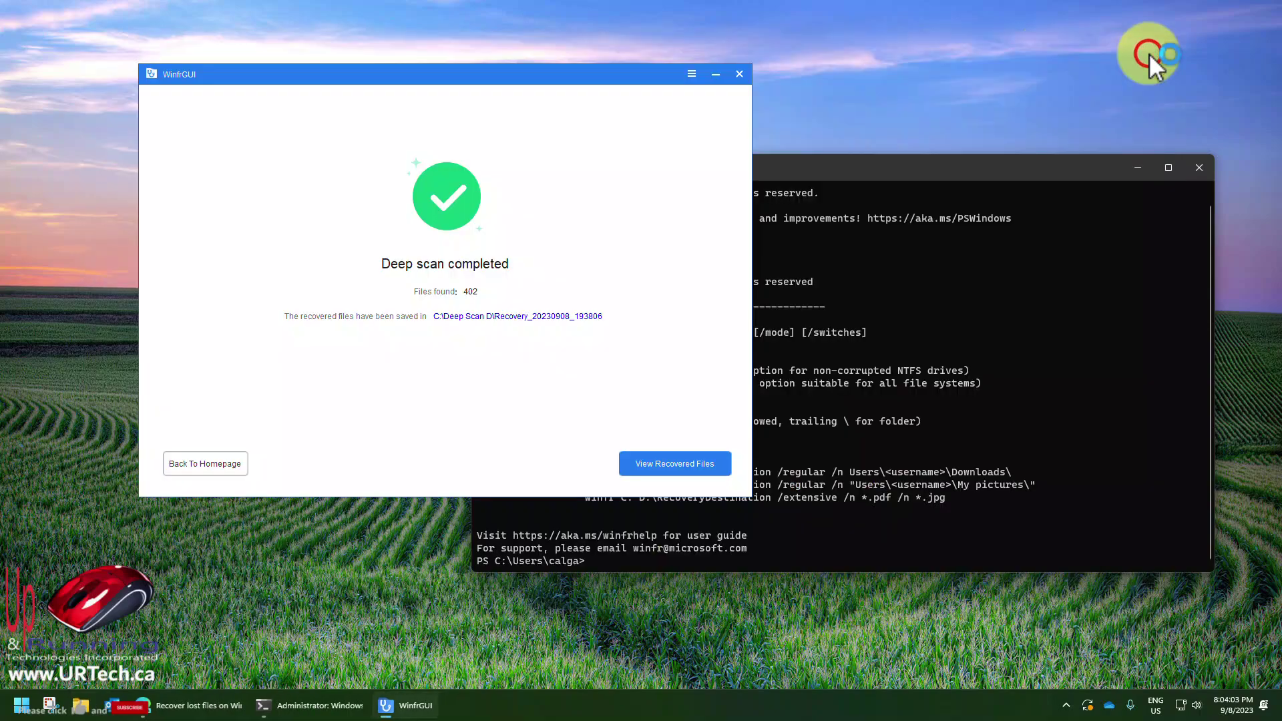
From the homepage, set Deep Scan mode with only Photos in Advanced Settings and start recovery.
click(207, 464)
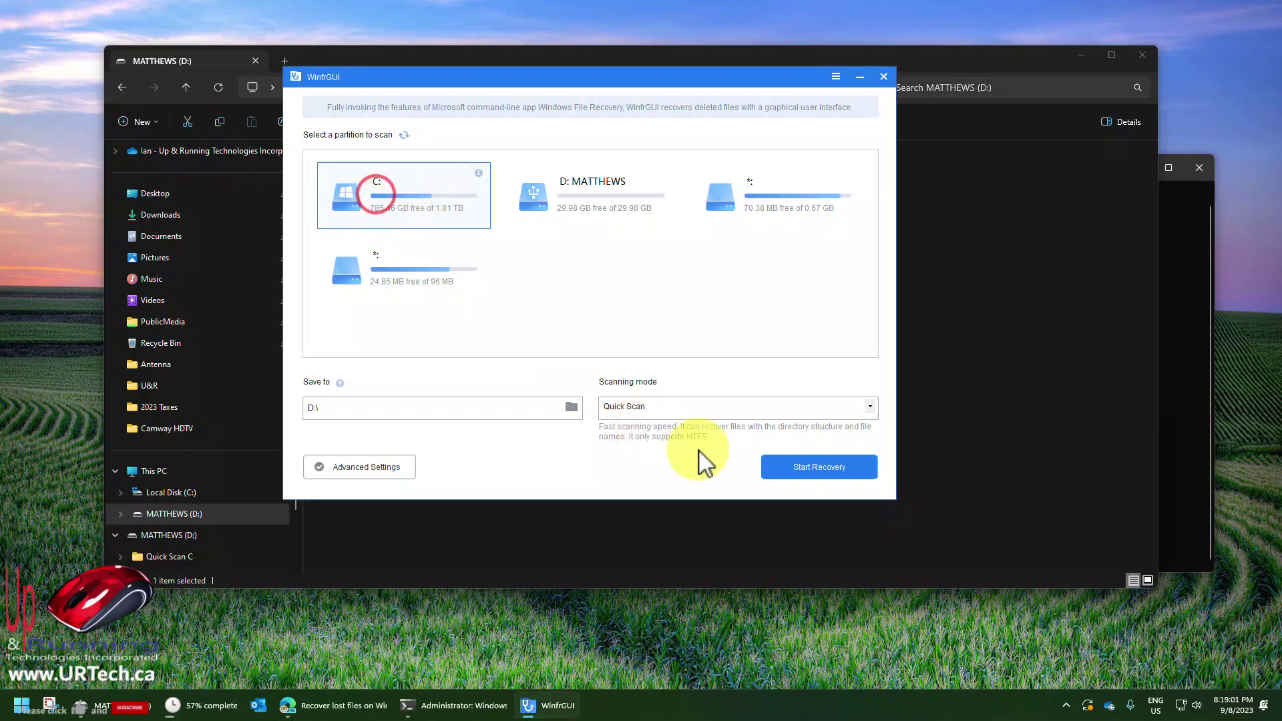
click(650, 406)
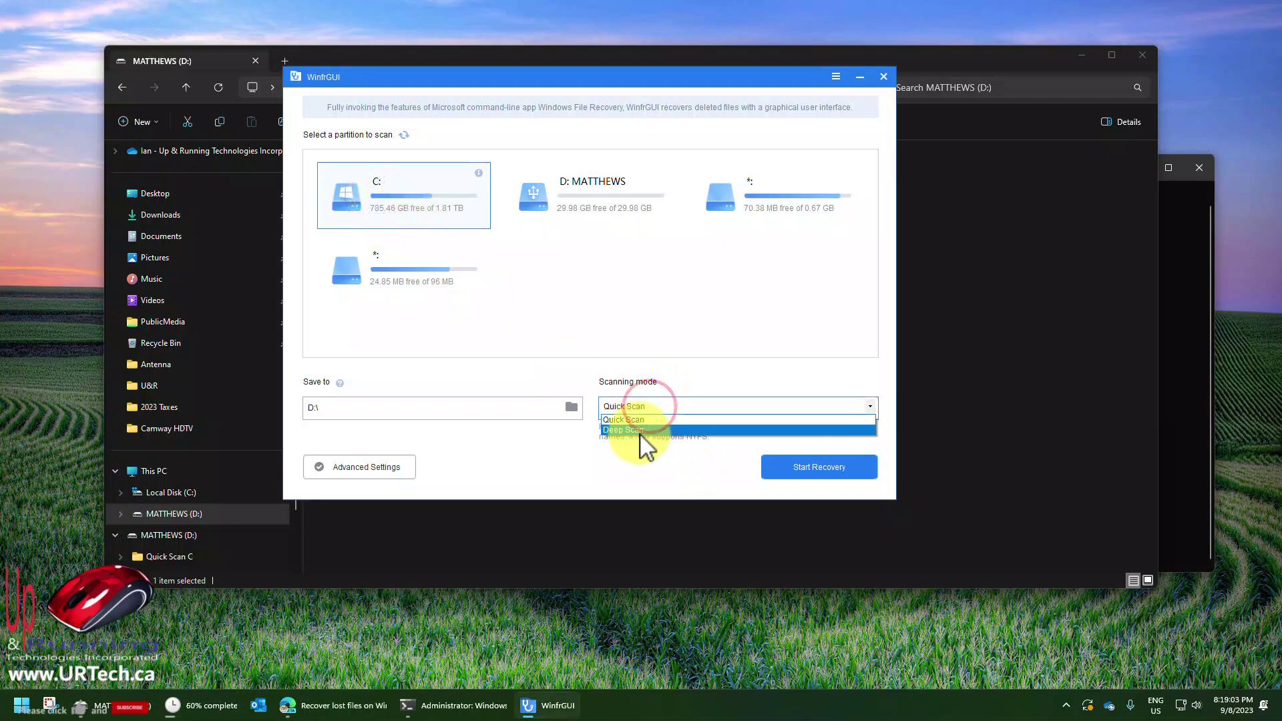
click(640, 432)
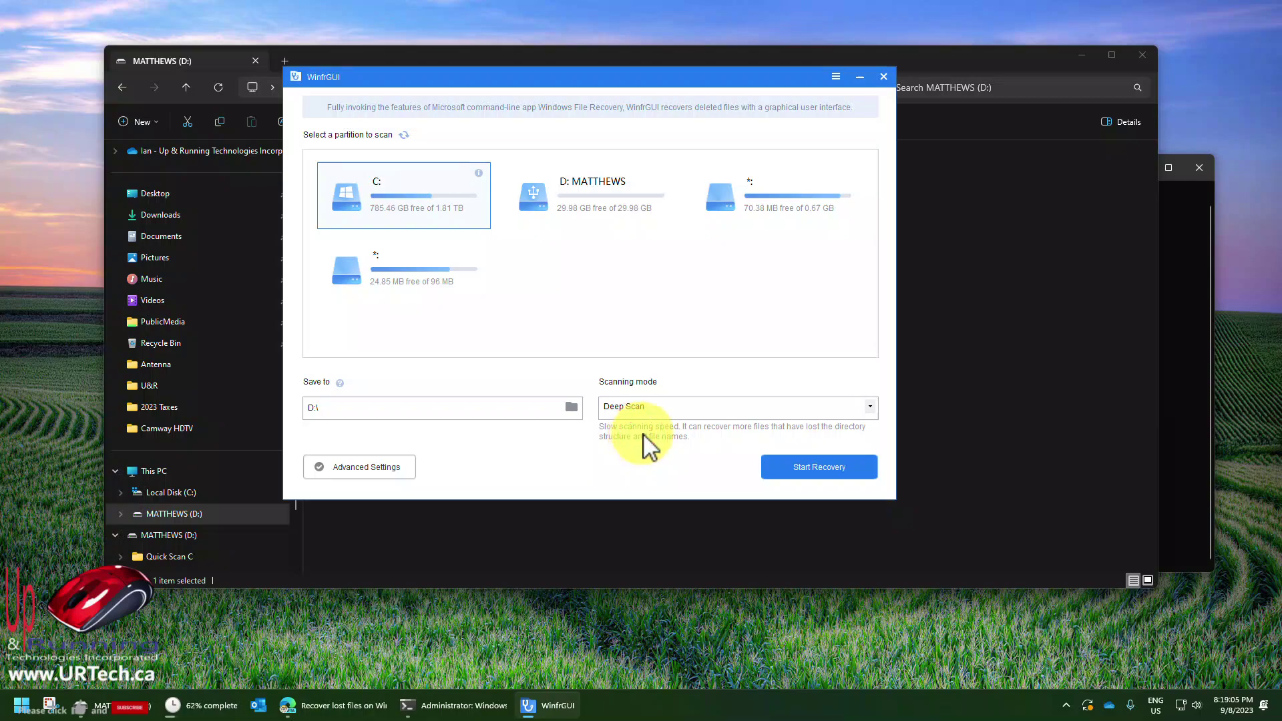
click(386, 470)
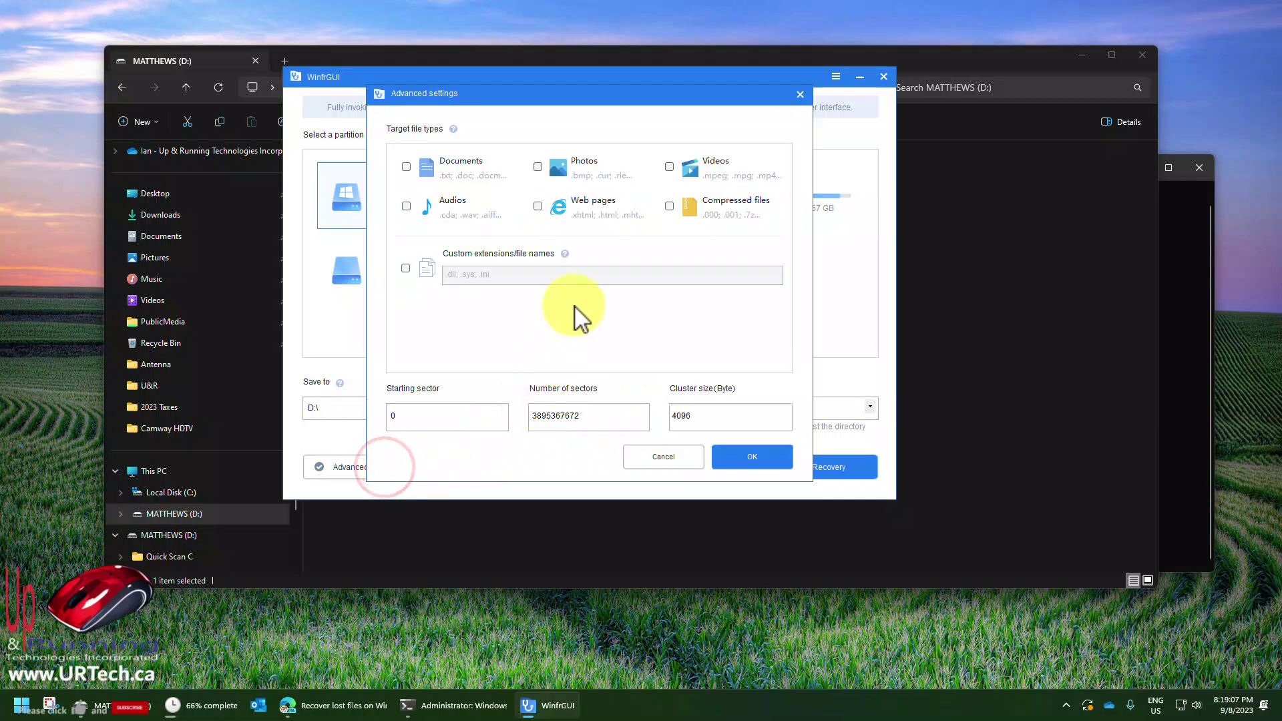
click(537, 167)
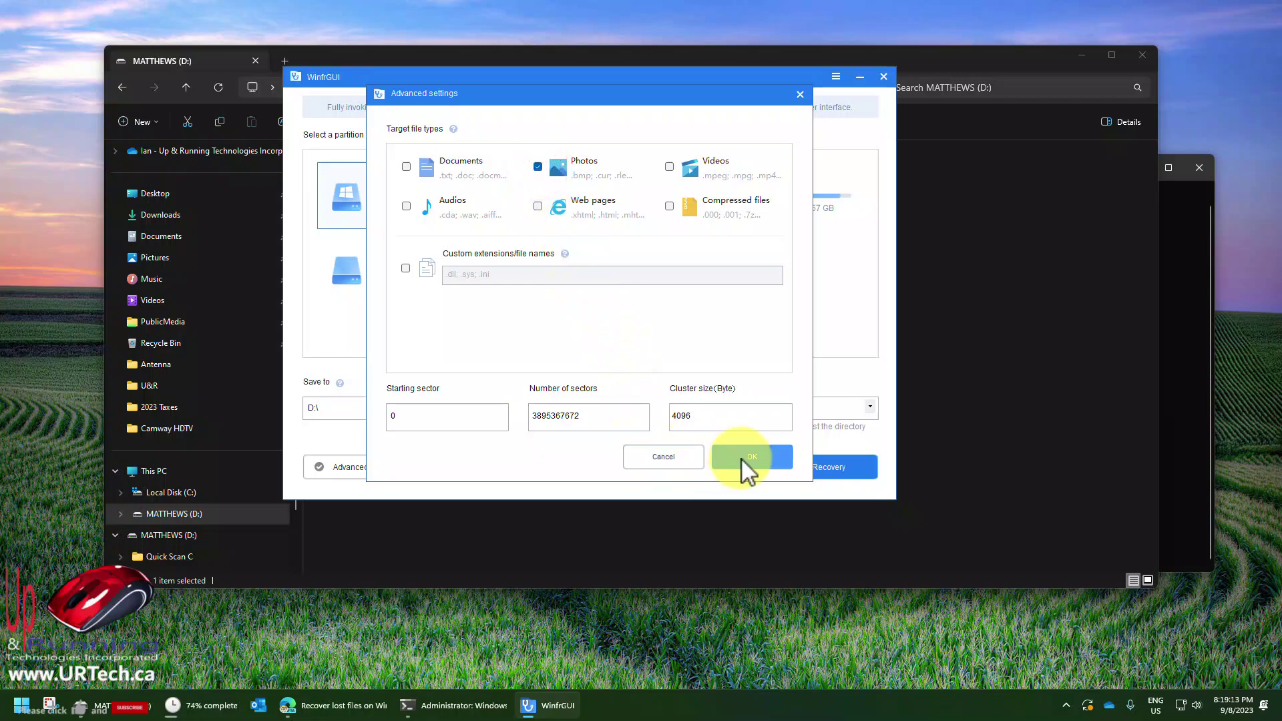
click(775, 460)
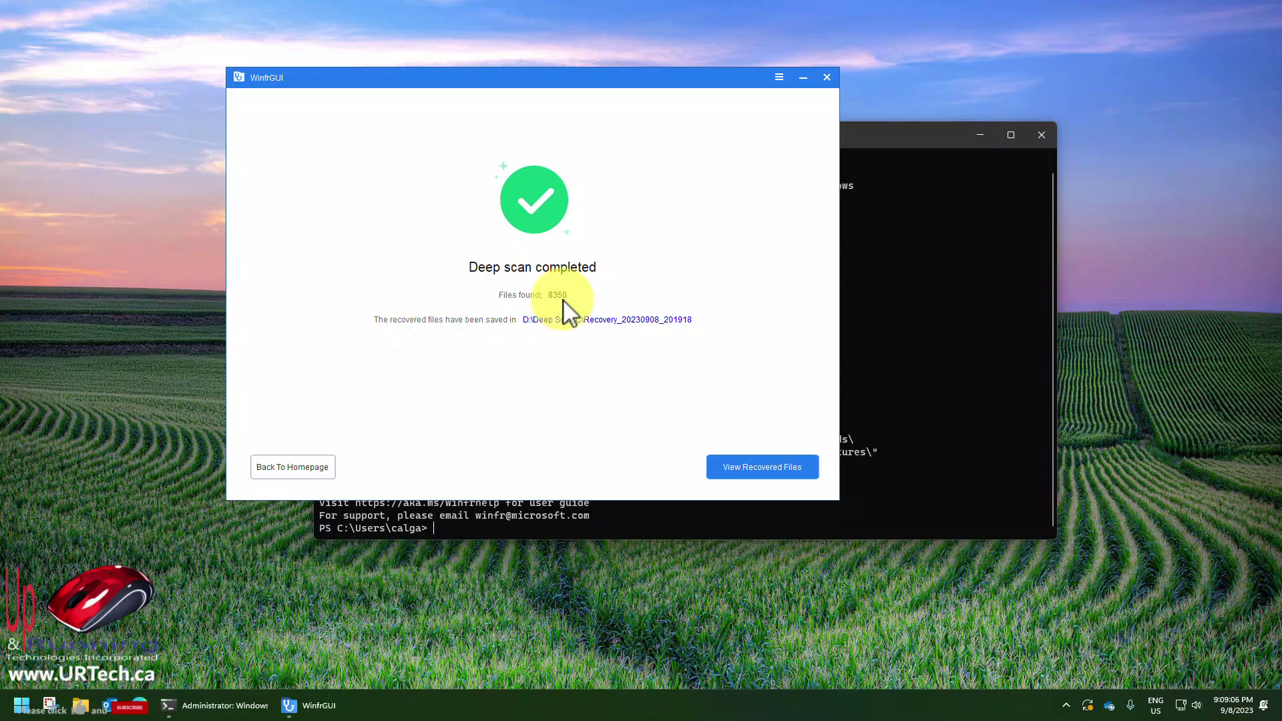
Close WinfrGUI after the 8350-file deep scan, then close the PowerShell window.
click(827, 75)
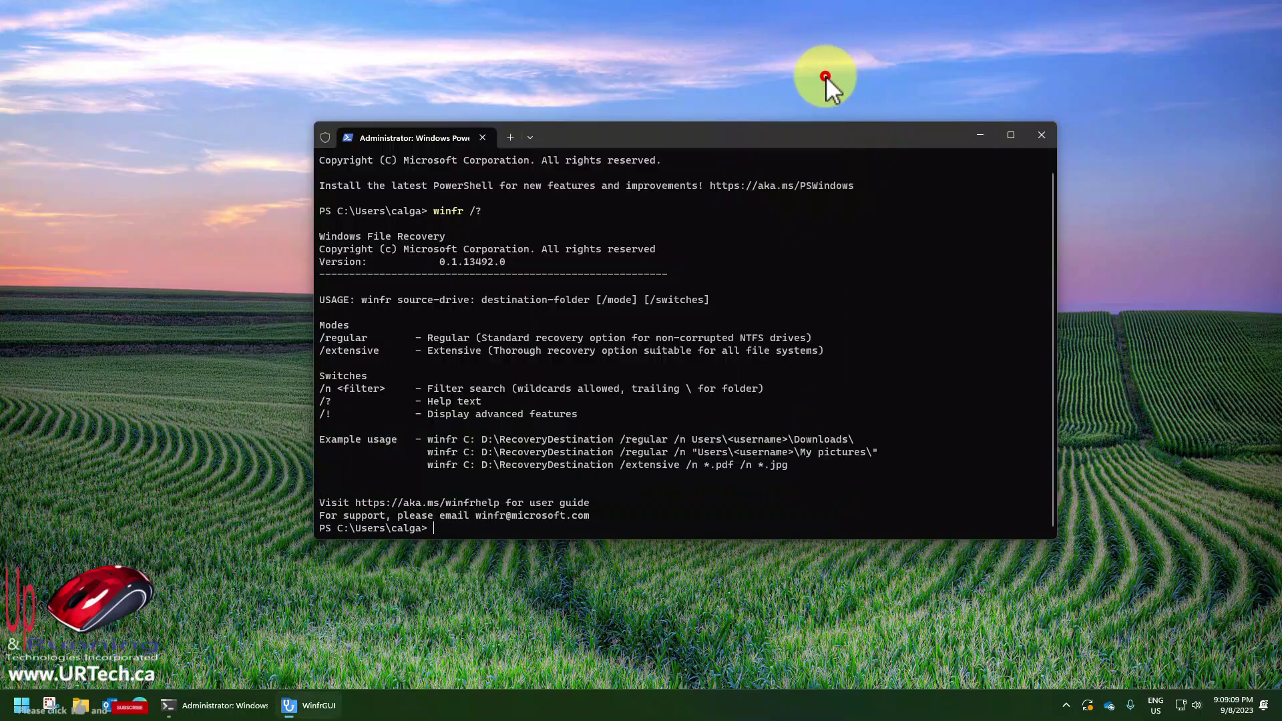
click(1042, 134)
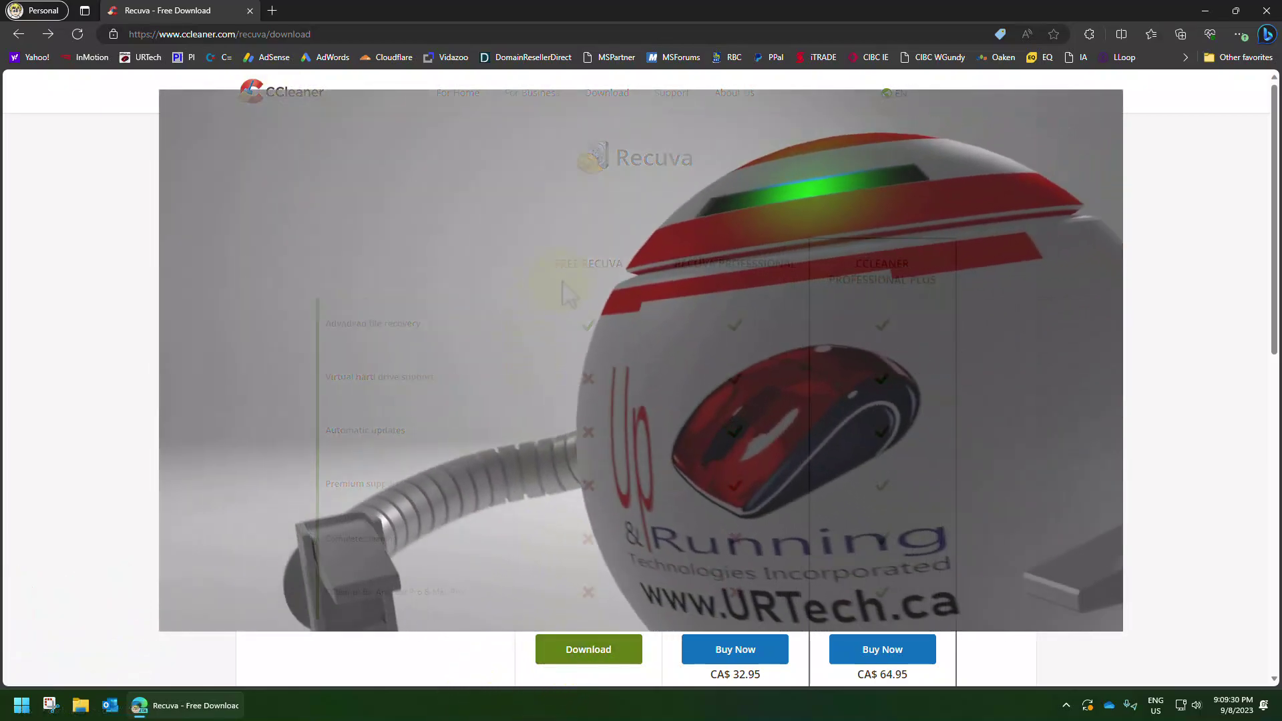
Launch Recuva from the Start menu and move its wizard to the upper left.
click(21, 705)
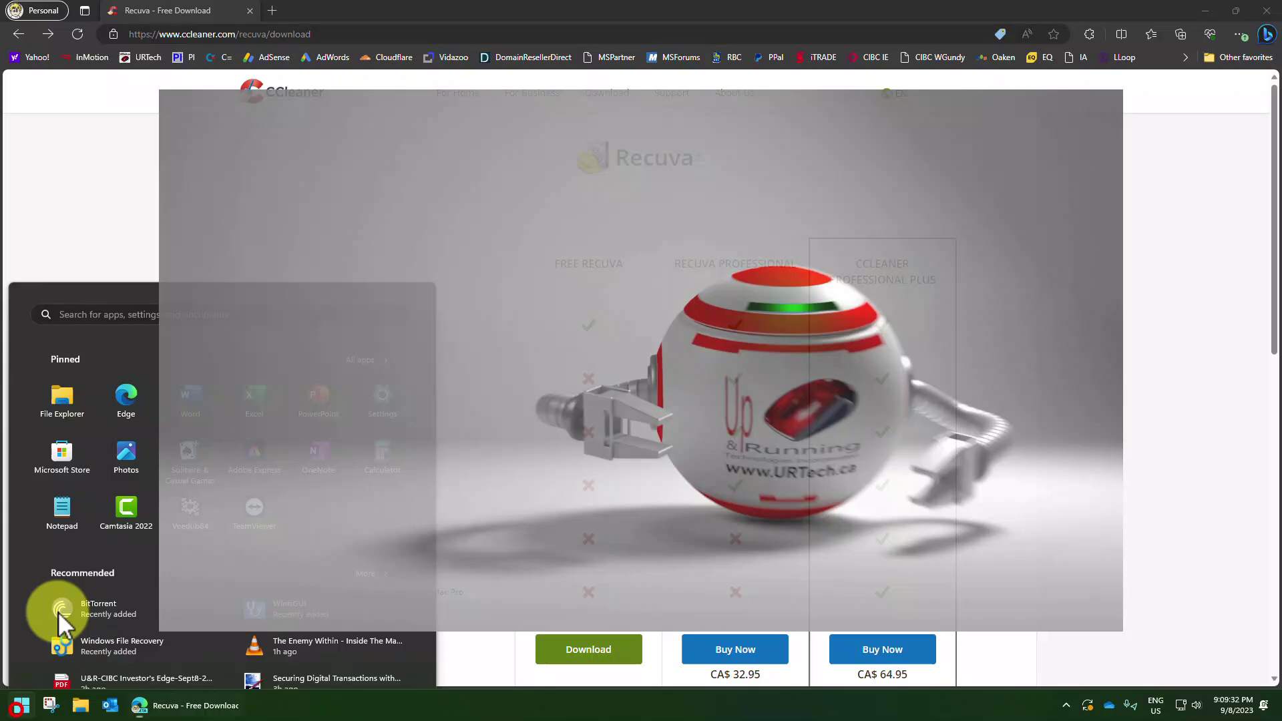
click(92, 529)
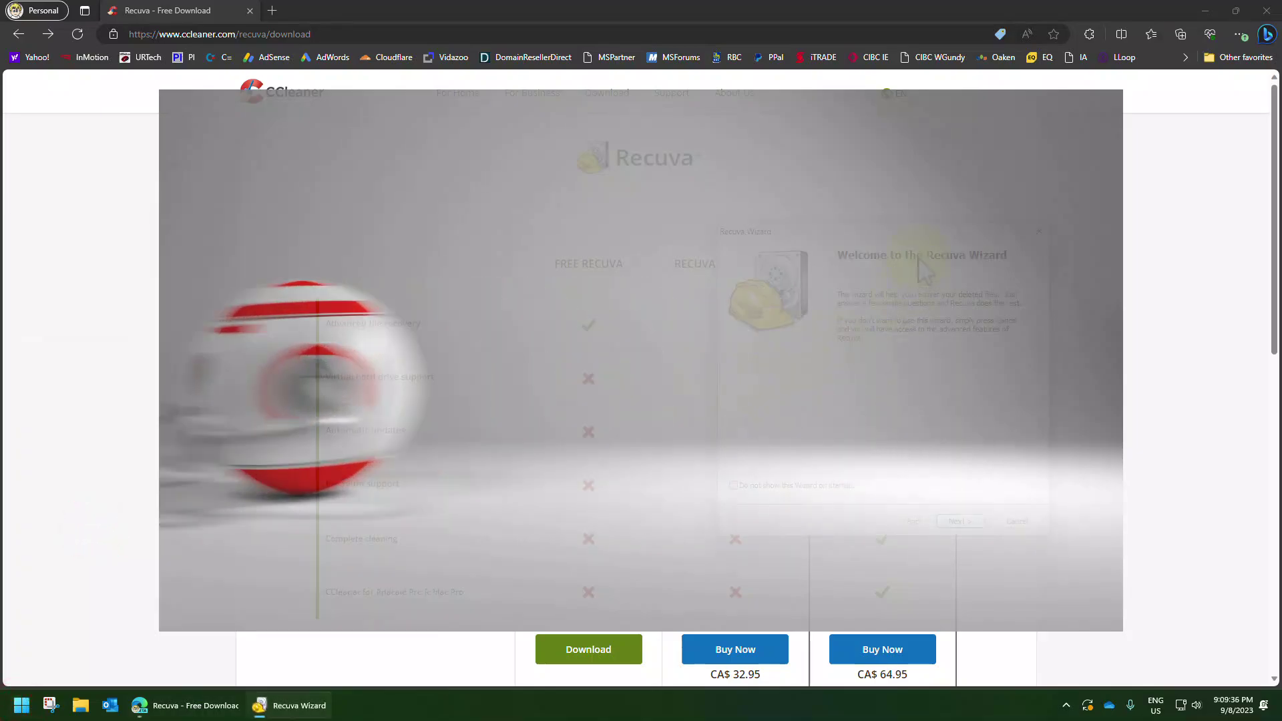
drag(925, 271, 292, 160)
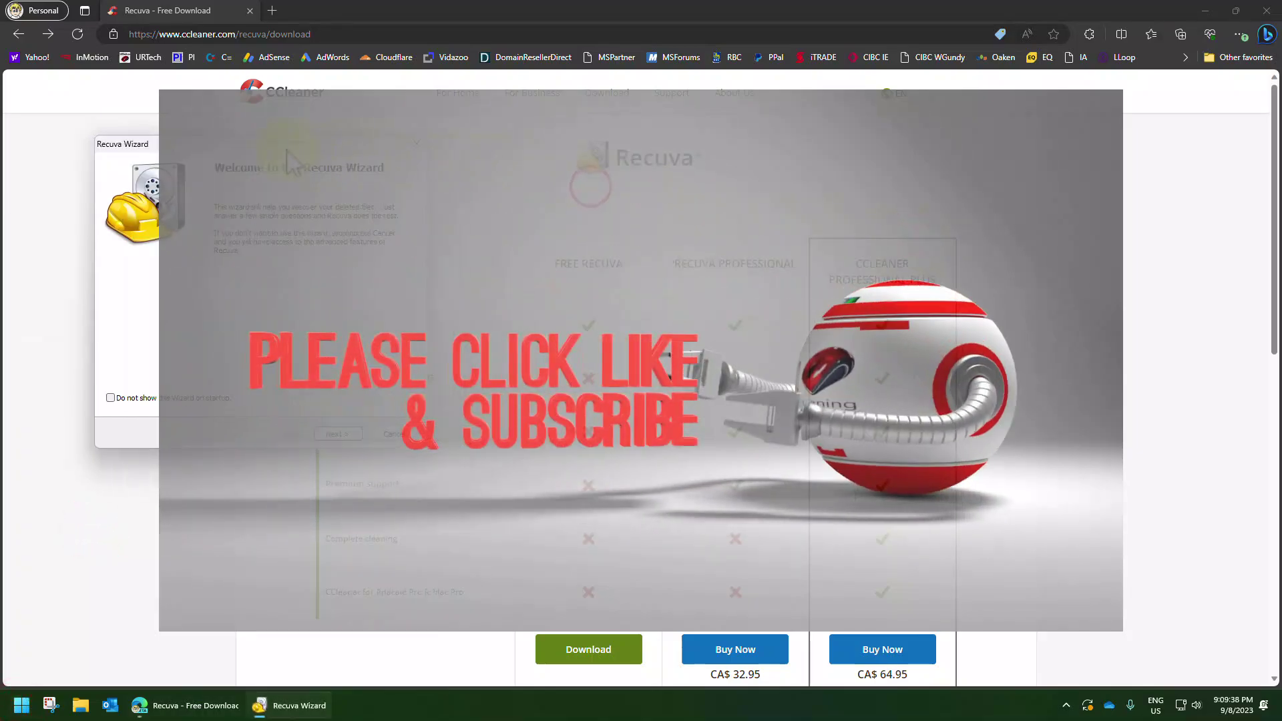
Choose Pictures, search all locations, enable Deep Scan, and start the Recuva scan.
click(337, 435)
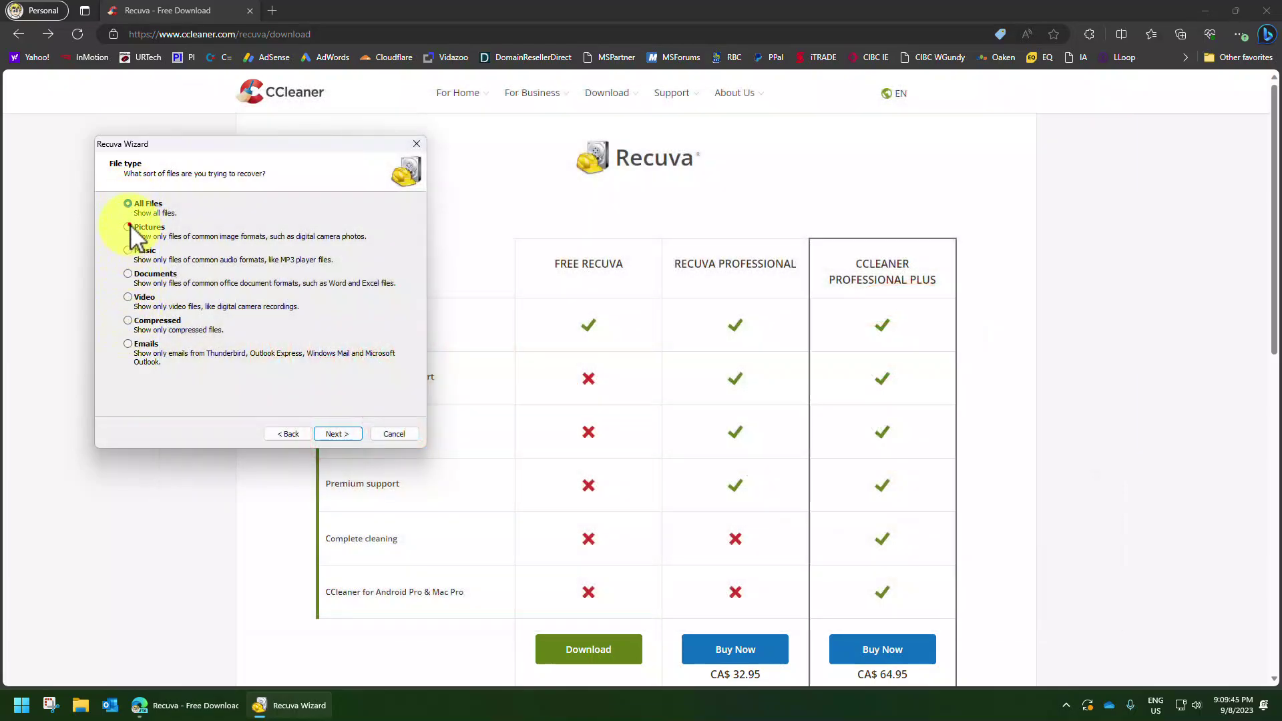
click(128, 227)
click(339, 434)
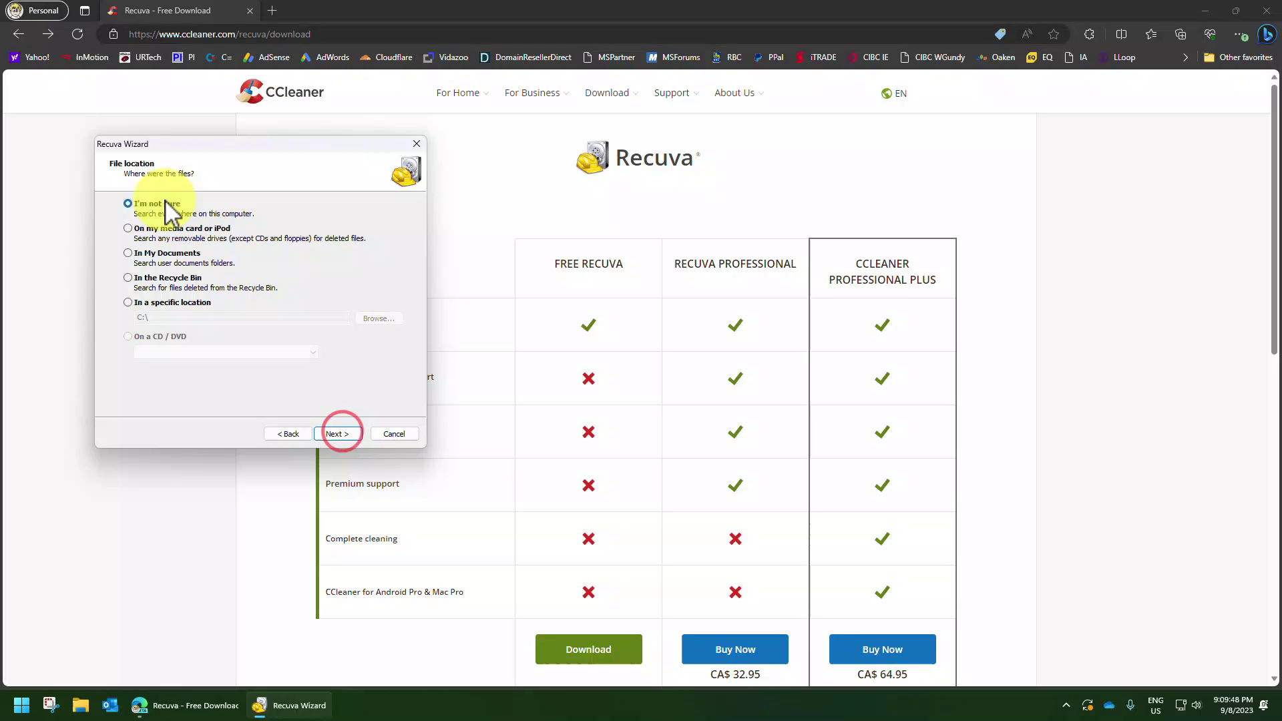
click(339, 433)
click(212, 318)
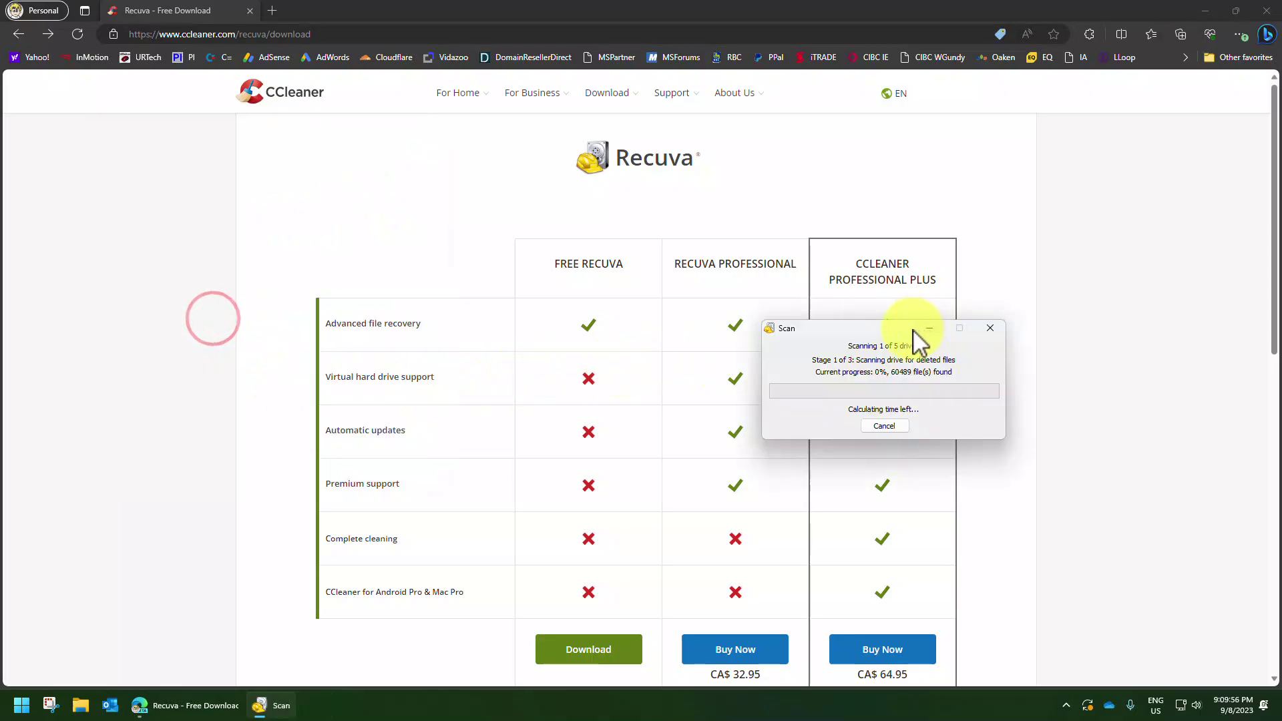
drag(911, 329, 412, 169)
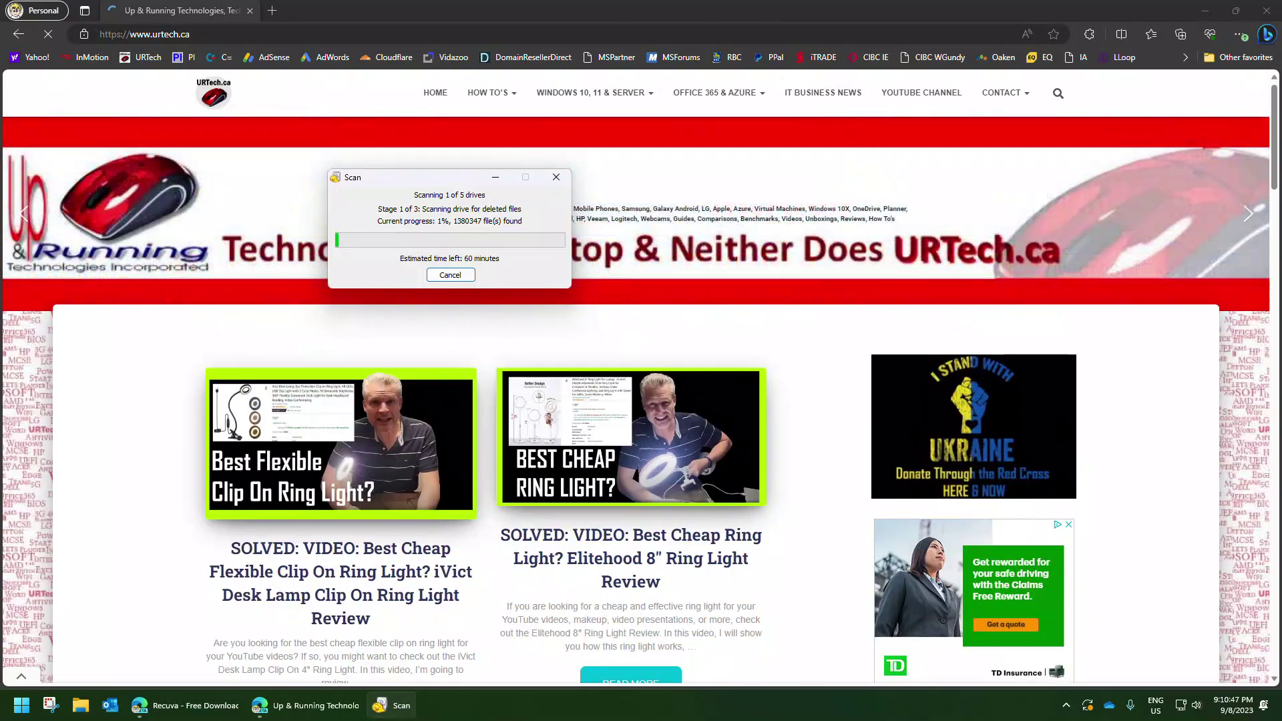
Scroll down the urtech.ca homepage in Edge while Recuva's deep scan runs.
scroll(788, 484, down, 3)
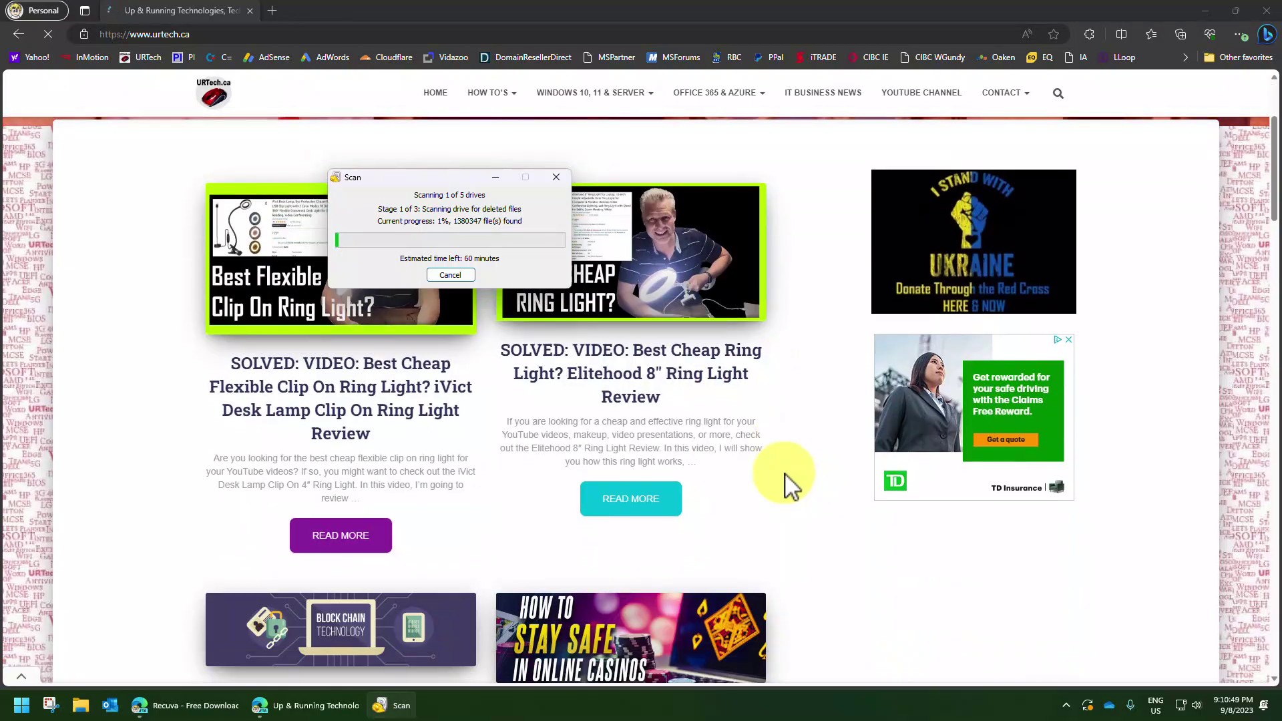
scroll(788, 484, down, 3)
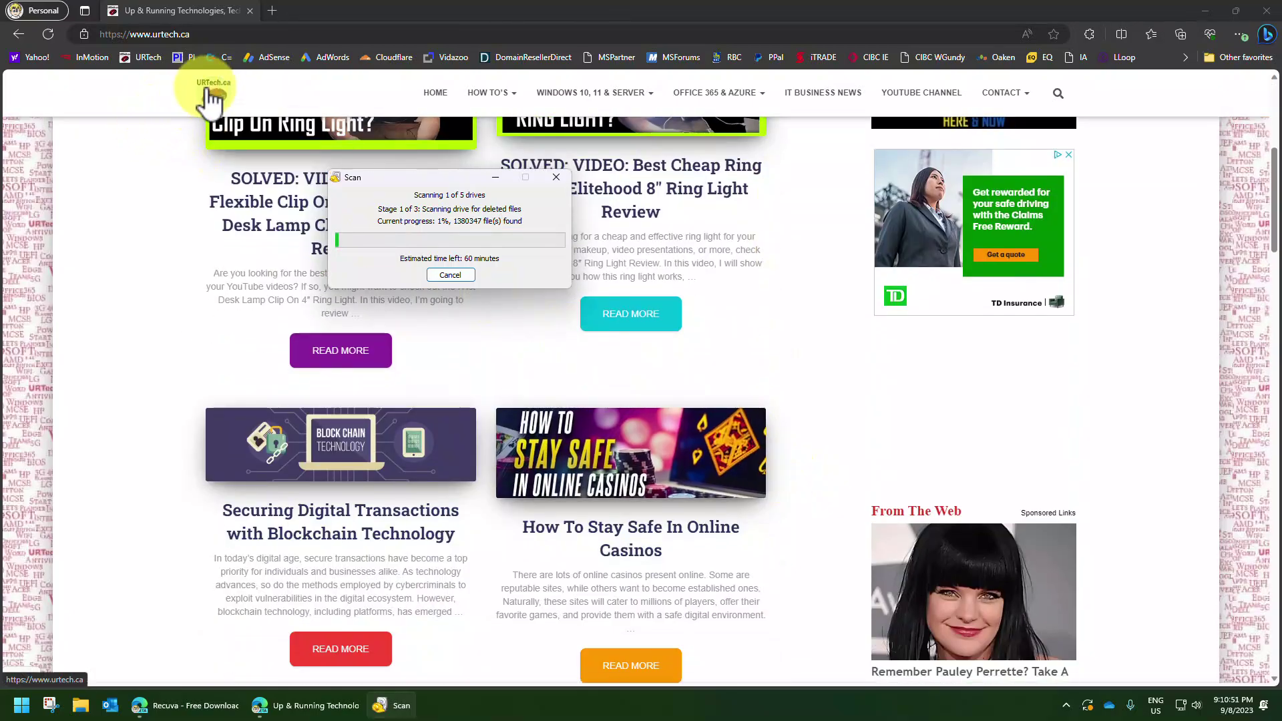